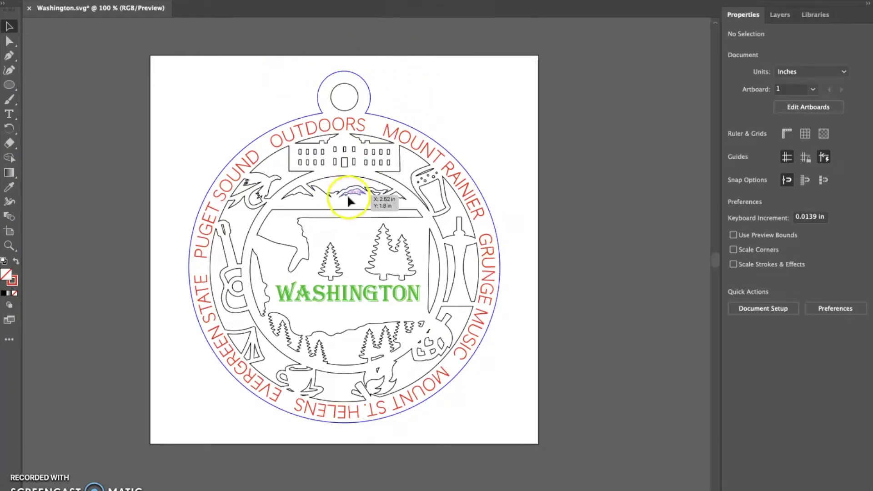
- Delete the red text group that runs around the ornament's outer ring
left_click(223, 199)
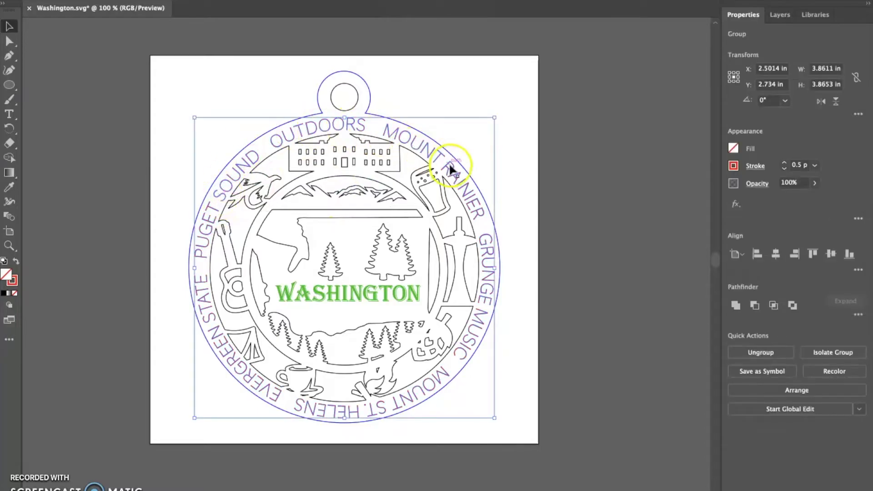
left_click(369, 445)
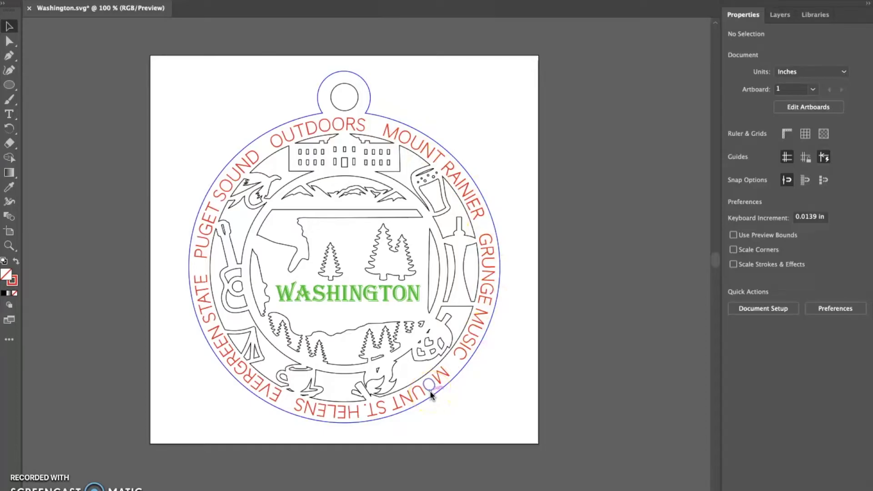
left_click(450, 156)
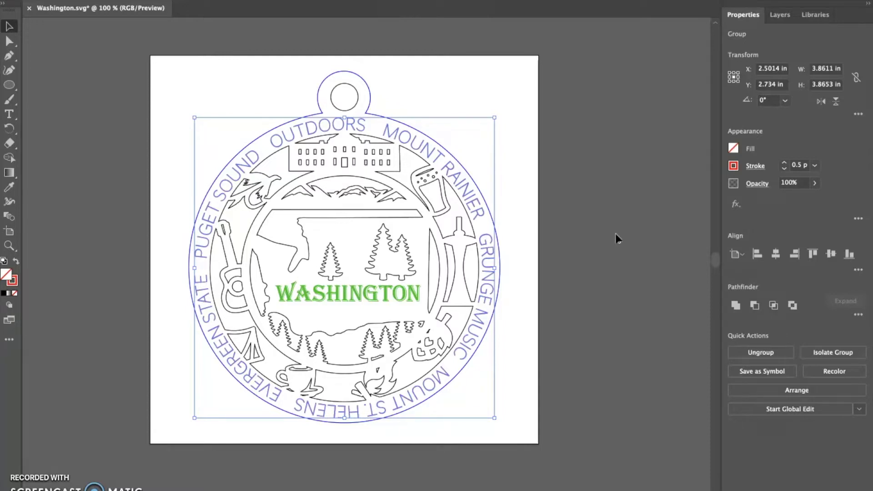
key("Delete")
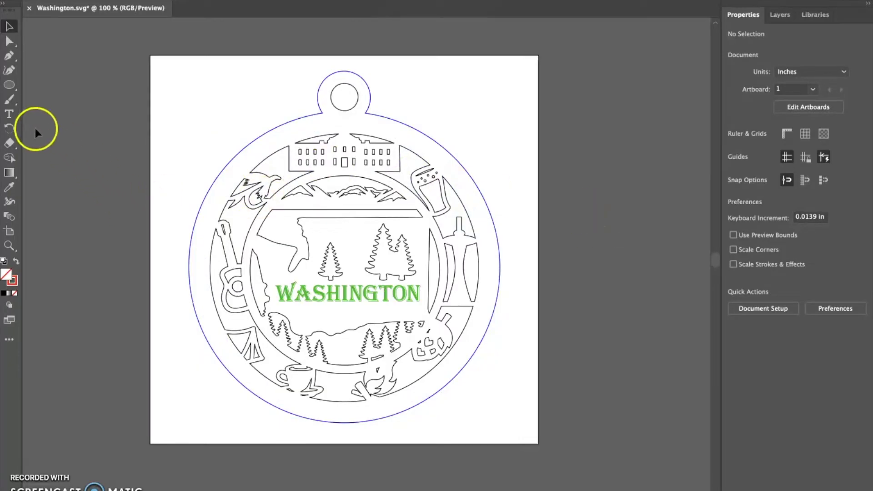
- Create a circle 3.55 in wide and 3.55 in high with the Ellipse tool
left_click(10, 86)
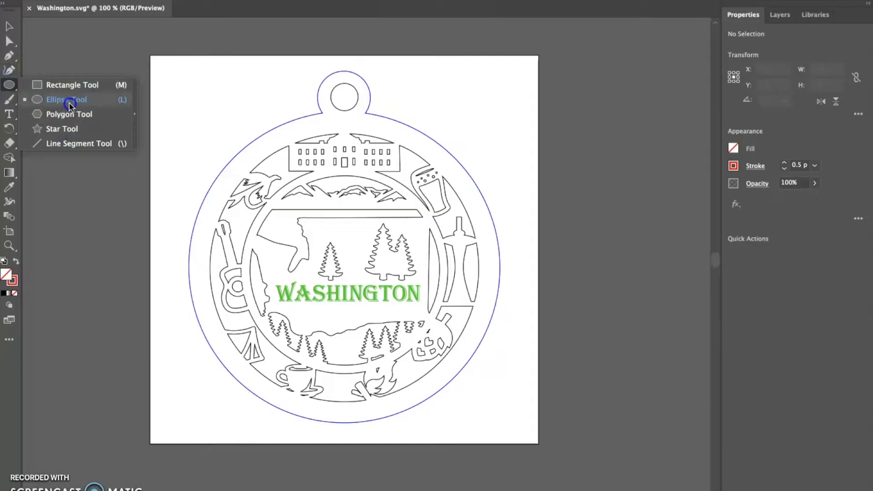
left_click(54, 101)
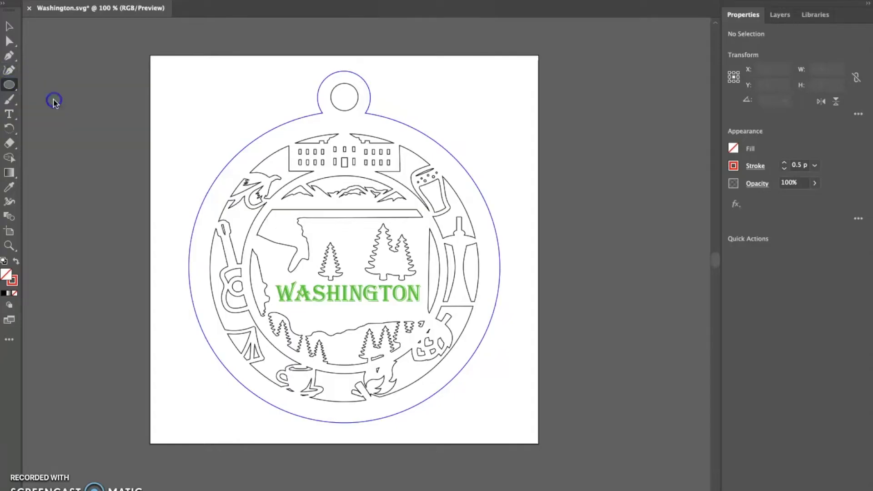
left_click(218, 93)
left_click_drag(410, 228, 448, 229)
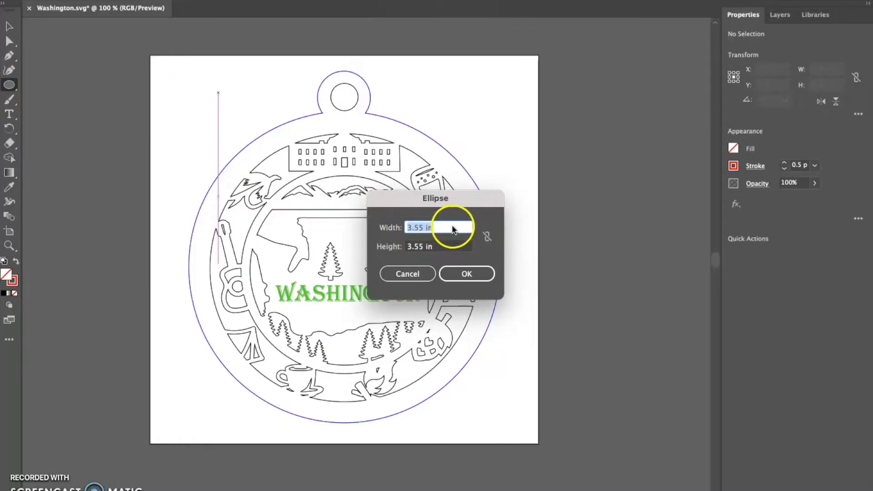
left_click_drag(444, 197, 370, 162)
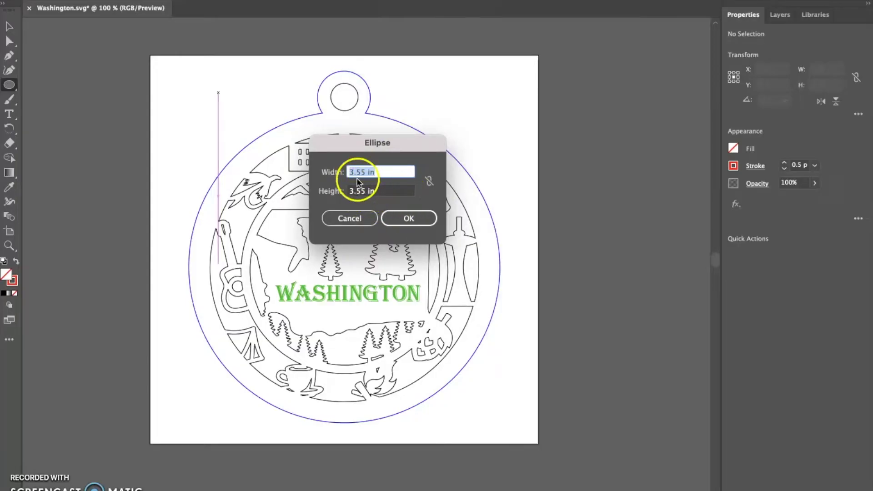
left_click(409, 219)
- Move the new circle into the ornament's outer band so it is centred just outside the ring of icons
left_click(9, 26)
left_click_drag(415, 103, 613, 118)
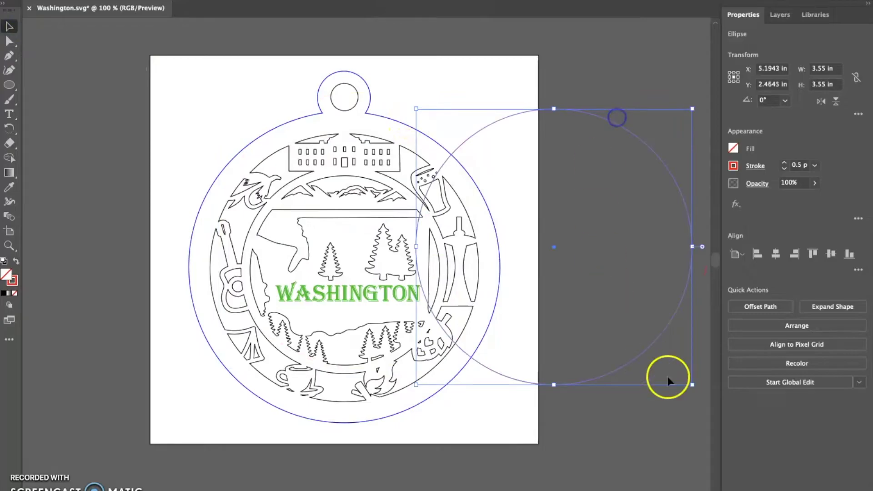
left_click_drag(659, 152, 454, 184)
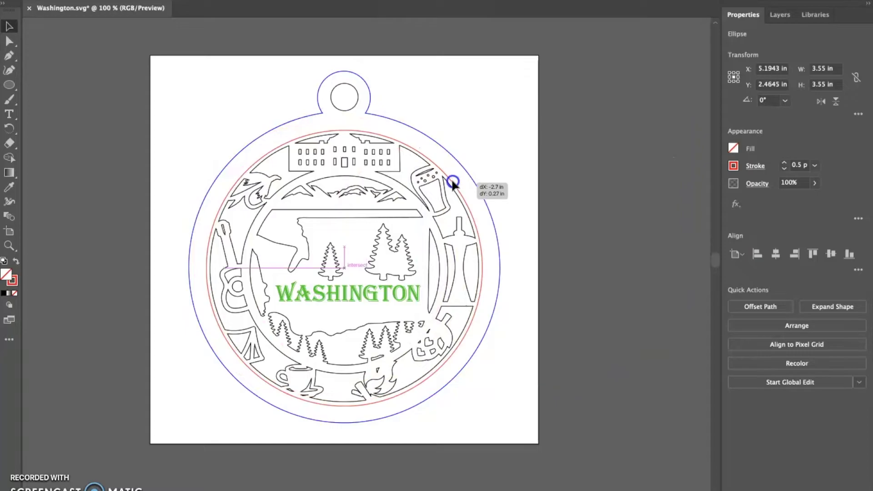
left_click_drag(454, 185, 452, 186)
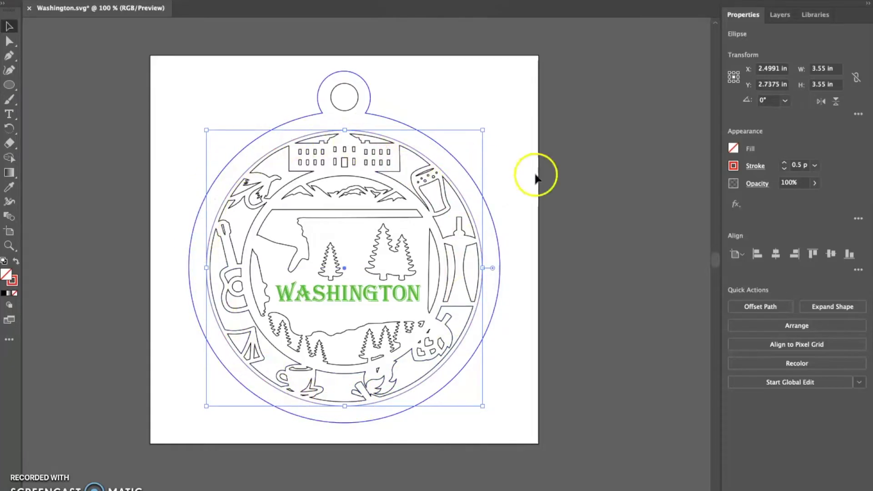
left_click(580, 178)
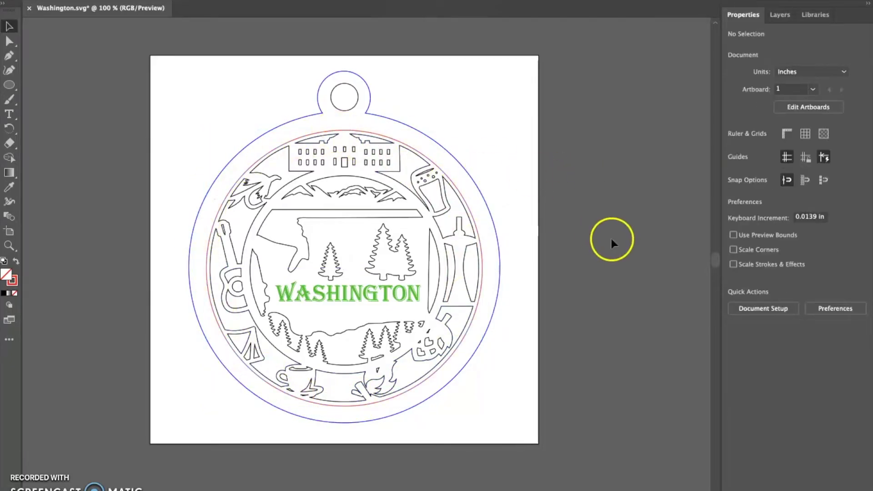
left_click(352, 133)
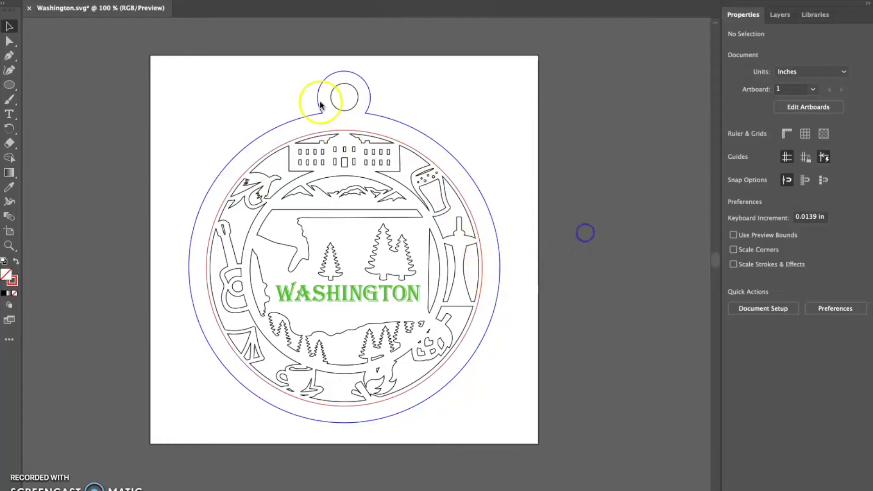
- Add type along the red circle from its top, reading "SEATTLE SPOKANE TACOMA VANCOUVER BELLEVUE KENT EVERETT RENTON SPOKANE VALLEY FEDERAL VALLEY YAKIMA"
left_click(9, 114)
left_click_drag(18, 117, 73, 135)
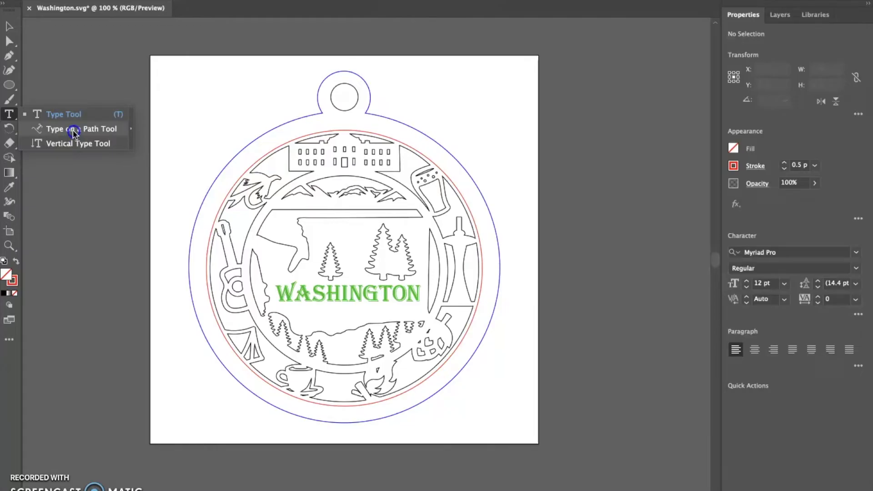
left_click_drag(73, 132, 73, 132)
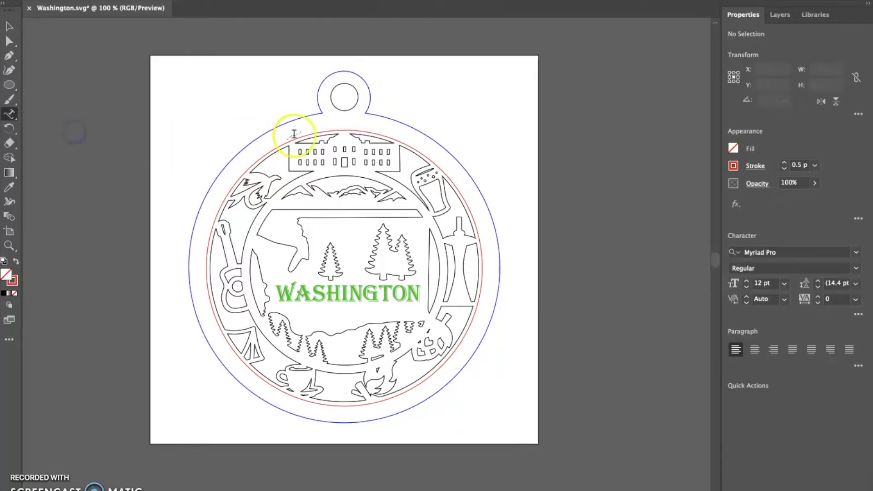
left_click(348, 132)
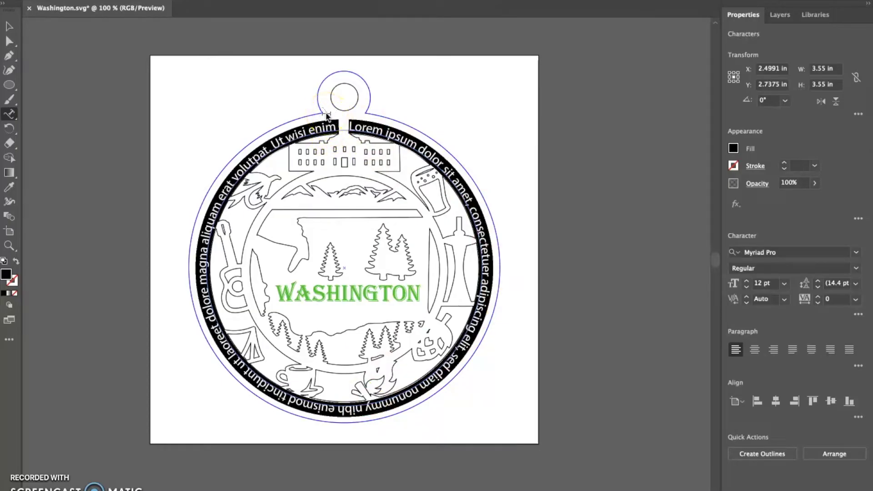
type("SEE")
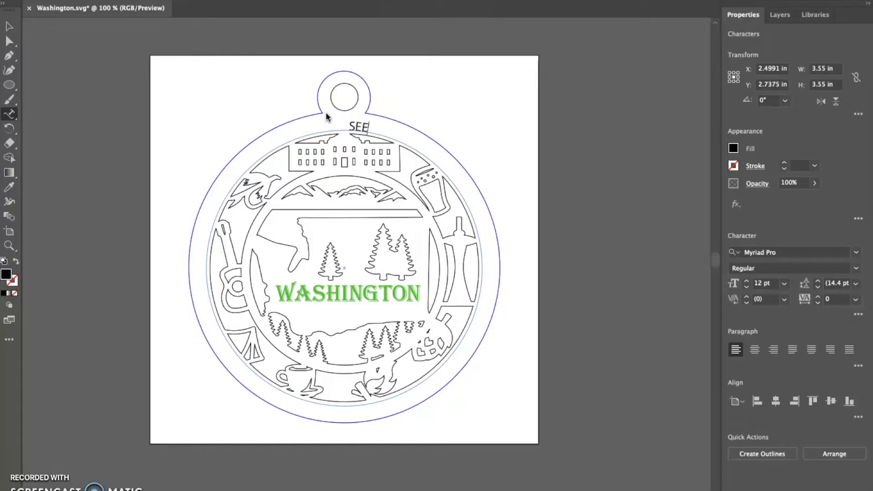
left_click(730, 189)
left_click(368, 128)
left_click_drag(368, 129, 349, 125)
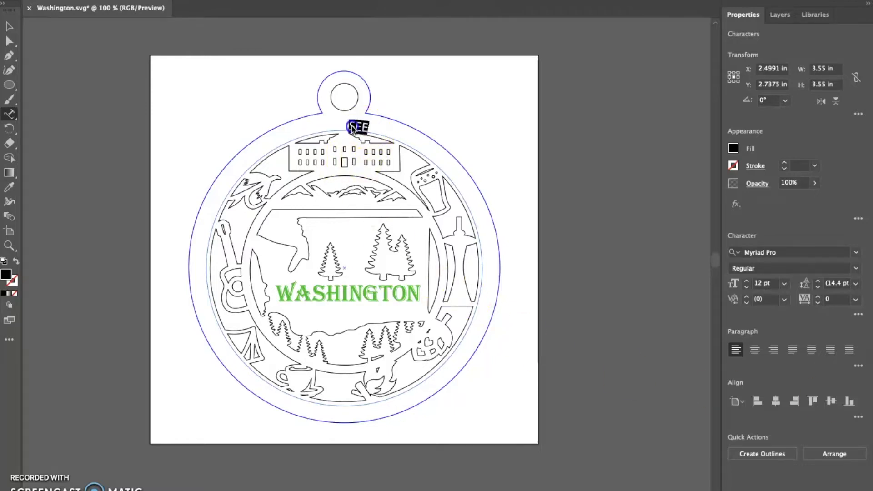
type("SEATTLE SPOKANE TACOMA VANCOUVER BELLEVUE KENT EVERETT RENTON SPOKANE VALLEY FEDERAL VALLEY YAKIMA")
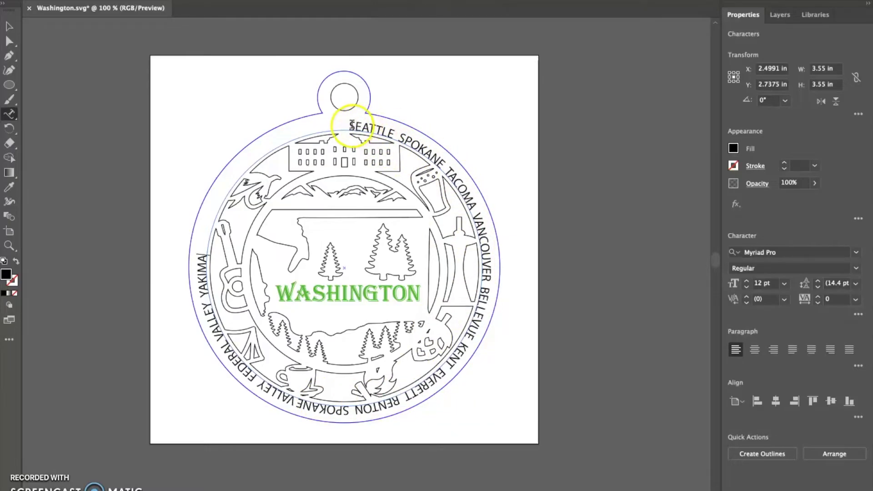
- Set the font of the entire circular city text to Helvetica Neue UltraLight
left_click_drag(352, 125, 187, 238)
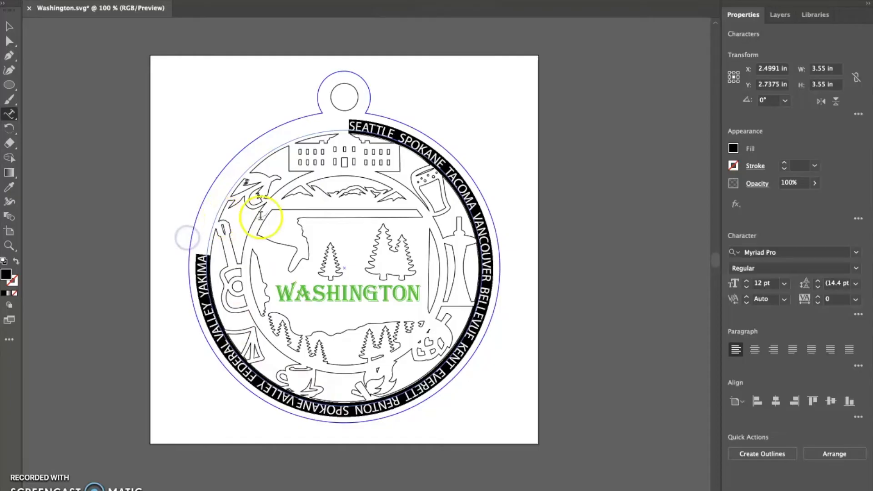
left_click(856, 253)
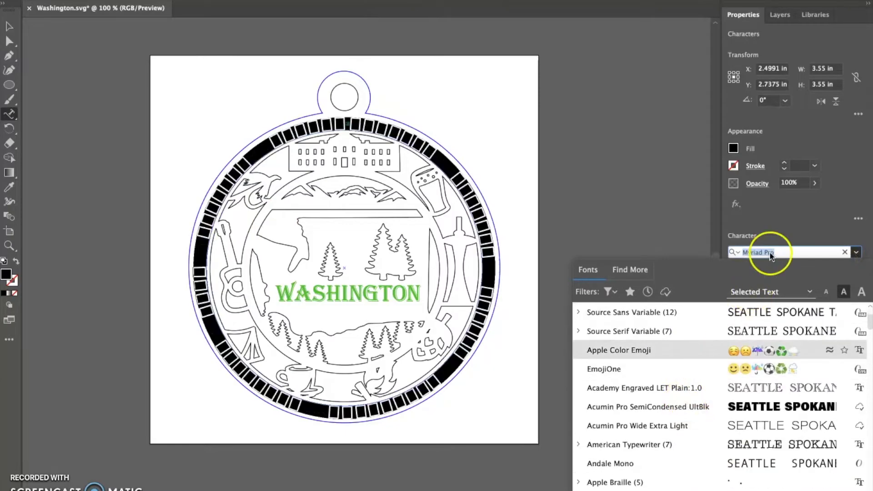
type("hel")
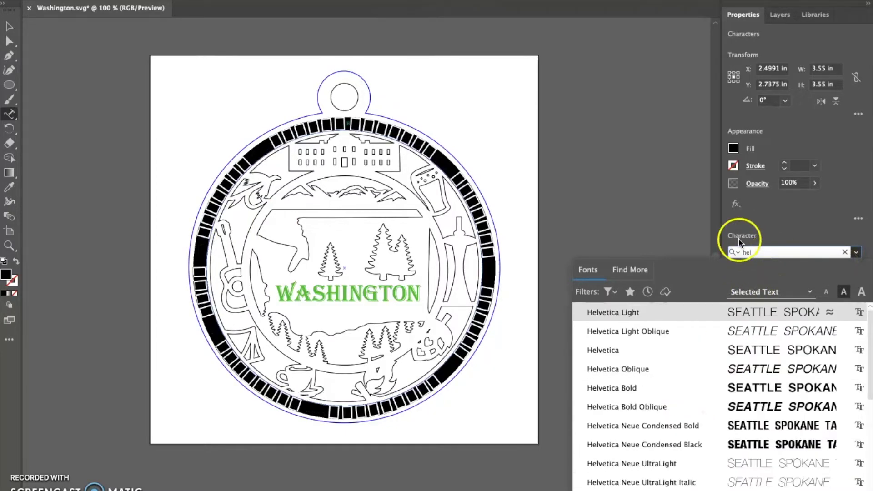
left_click(667, 463)
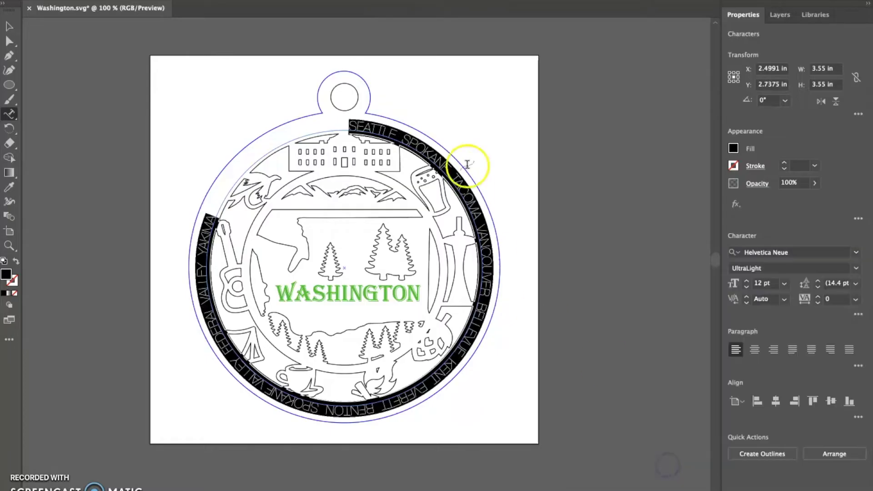
left_click(9, 26)
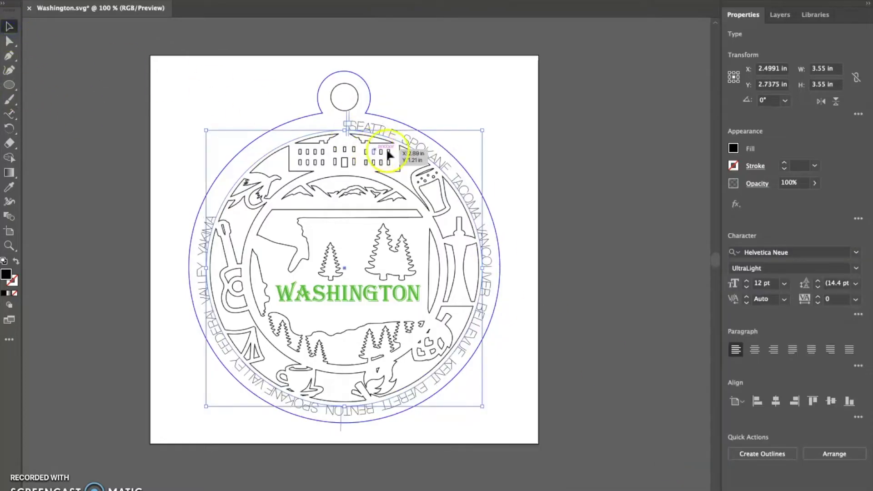
- Enlarge the circular city text to a font size of 15 pt
scroll(415, 146, "up", 4)
scroll(417, 150, "up", 3)
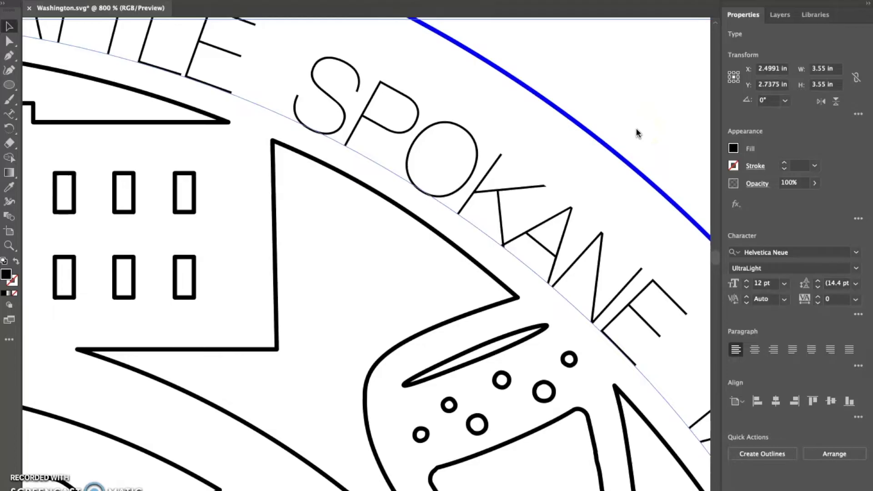
scroll(395, 168, "up", 3)
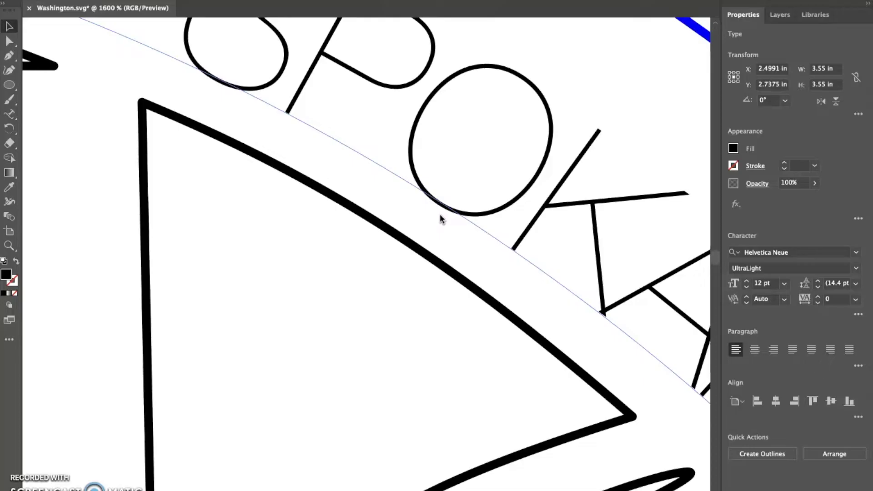
left_click(429, 196)
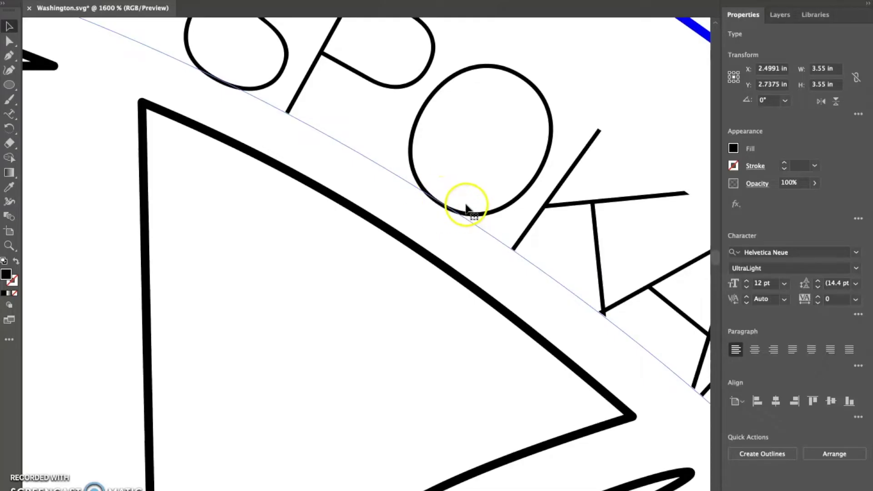
scroll(466, 200, "down", 10)
scroll(465, 238, "up", 2)
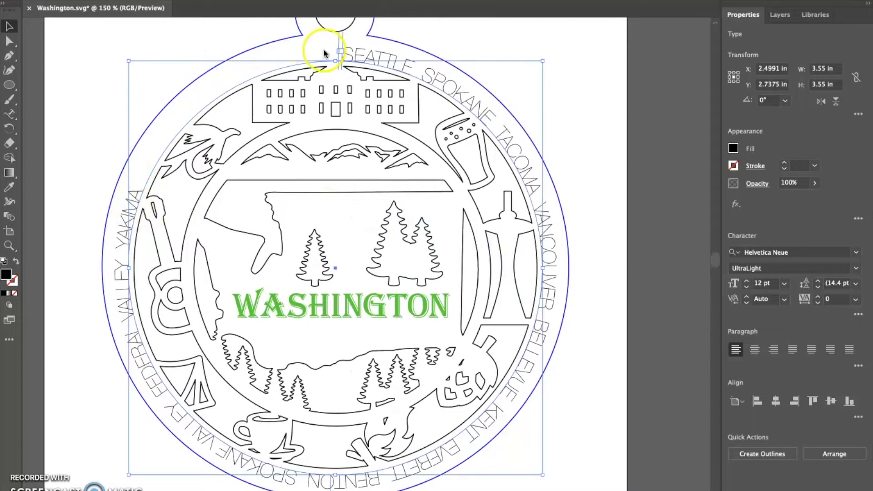
left_click(734, 284)
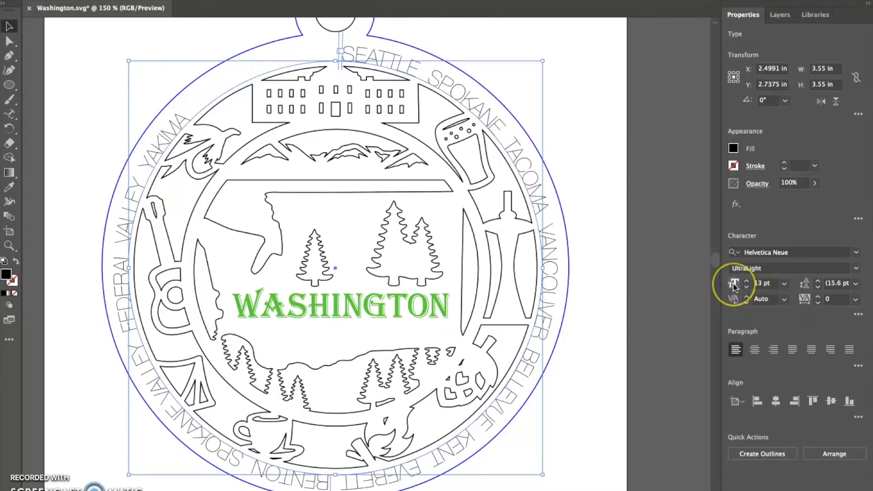
left_click(746, 284)
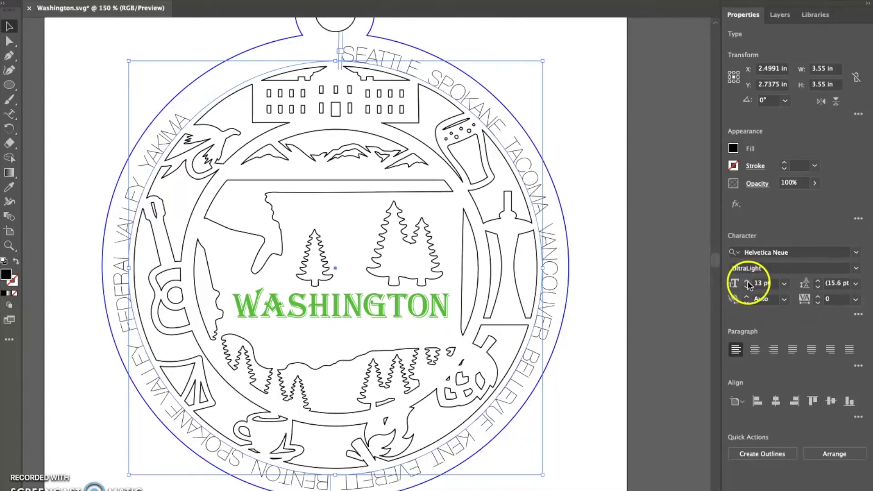
left_click(747, 284)
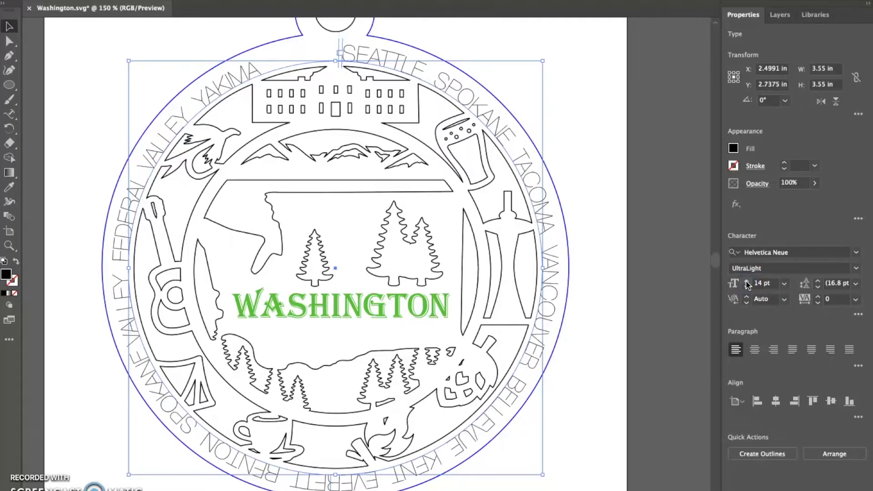
left_click(747, 283)
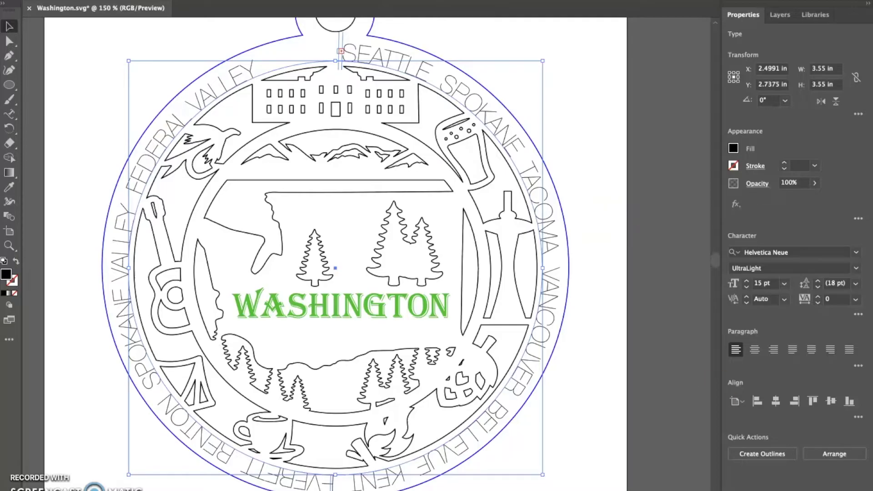
- Examine the spaces between the city names and the gap between the text's start and end on the circle
double_click(434, 77)
left_click_drag(427, 80, 432, 77)
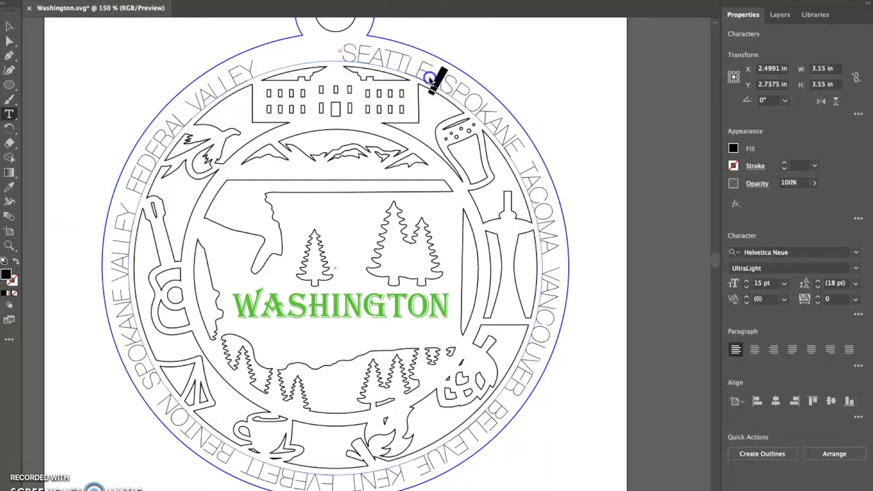
left_click(513, 150)
left_click_drag(513, 151, 521, 166)
left_click_drag(552, 246, 551, 269)
left_click_drag(236, 100, 251, 73)
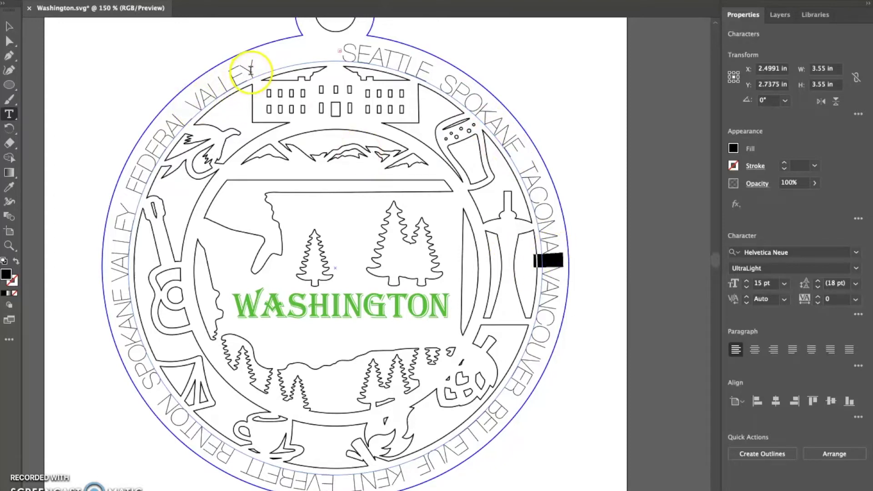
left_click_drag(349, 54, 393, 58)
left_click(9, 26)
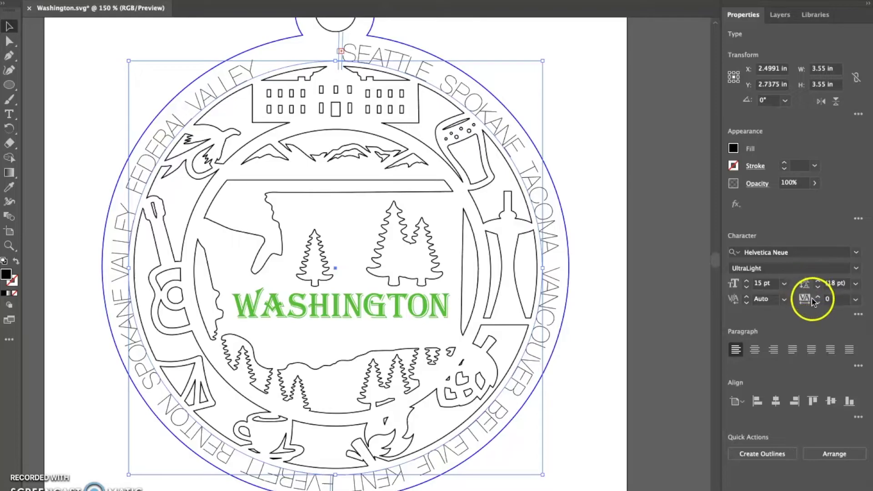
- Increase the tracking of the circular city text to 30 so the names spread evenly around the whole ring
left_click(818, 297)
left_click(818, 297)
left_click(818, 297)
left_click(818, 297)
left_click(818, 297)
left_click(818, 296)
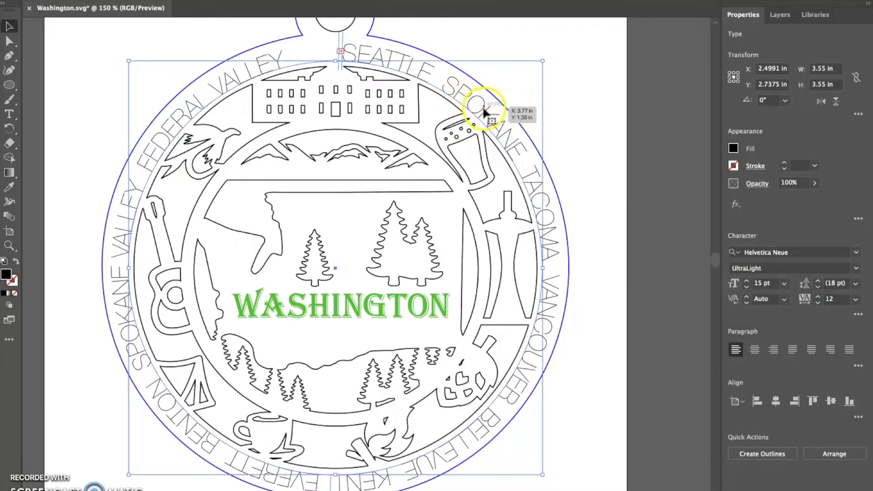
left_click(819, 296)
left_click(819, 297)
left_click(818, 297)
left_click(818, 297)
left_click(818, 297)
left_click(819, 297)
left_click(819, 297)
left_click(818, 297)
left_click(818, 297)
left_click(818, 297)
left_click(819, 298)
left_click(818, 298)
left_click(819, 298)
left_click(818, 298)
left_click(819, 298)
left_click(819, 298)
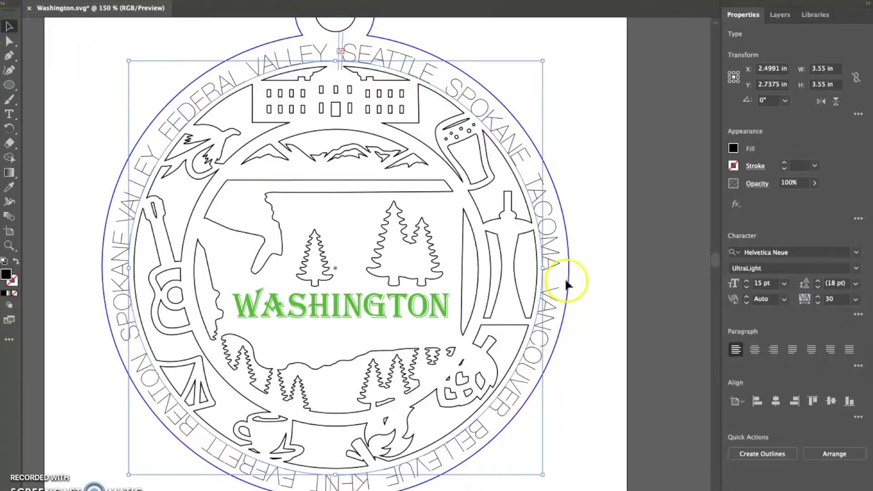
left_click(624, 280)
left_click(618, 263)
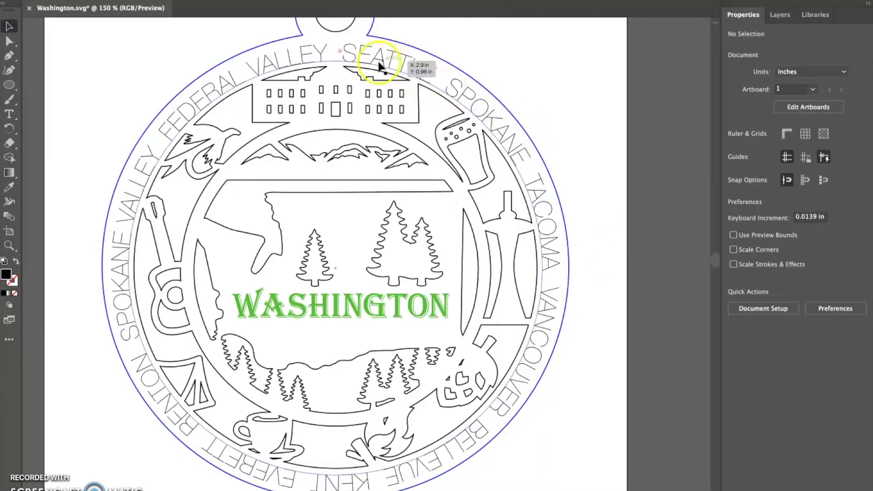
- Slide the city text half a turn along its circle so it starts with SEATTLE at the bottom and KENT sits on top
left_click(445, 72)
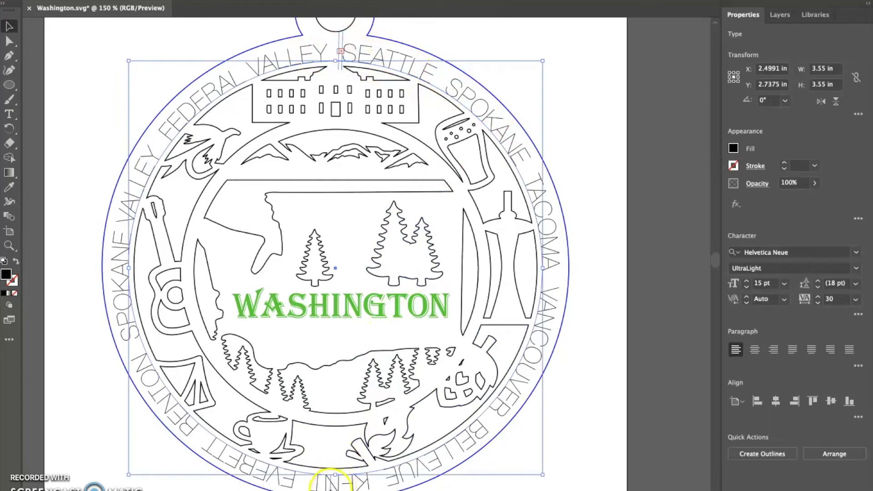
left_click_drag(331, 487, 313, 485)
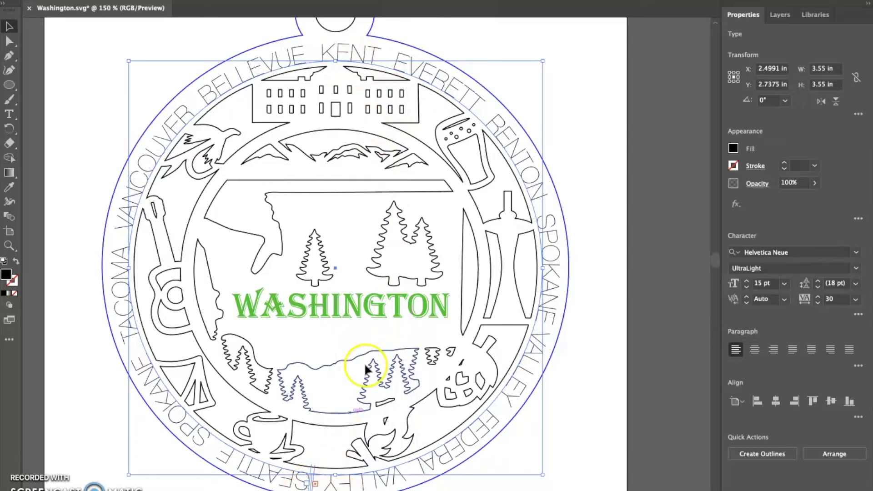
left_click(614, 171)
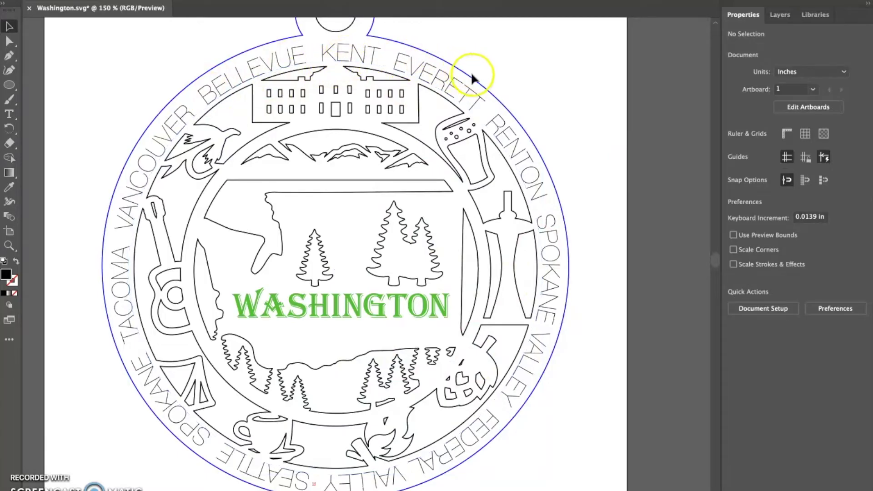
- Convert the circular city text to outlines
left_click(487, 113)
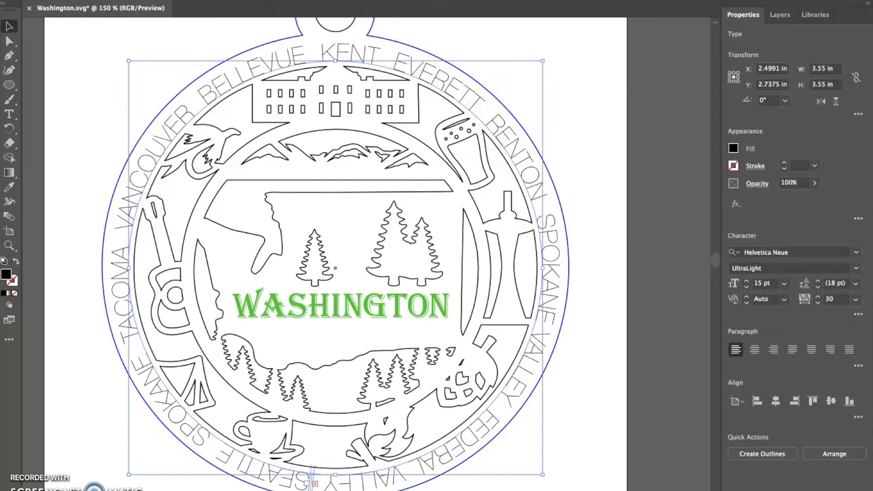
left_click(180, 0)
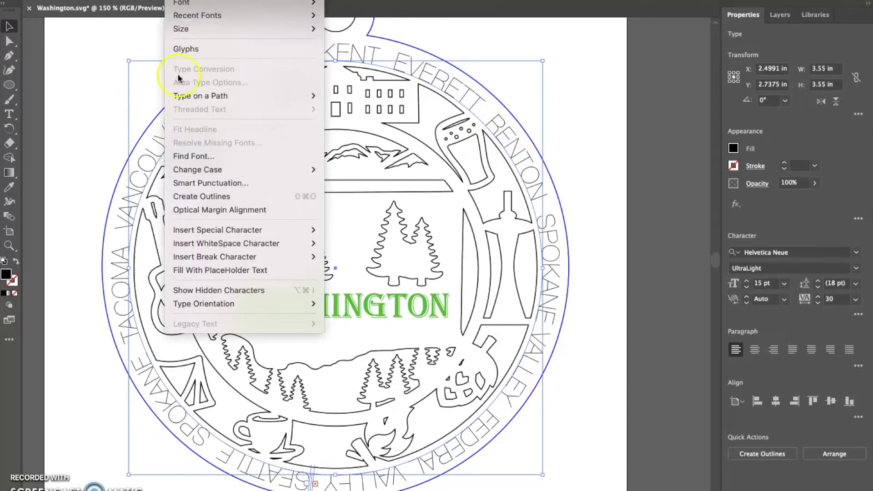
left_click(191, 197)
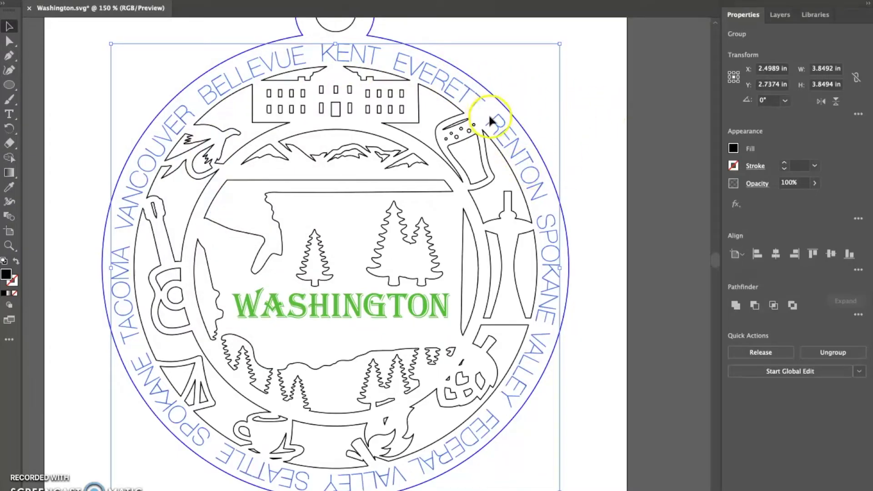
- Try to move the final N of RENTON outside the ring and undo the move
left_click(647, 169)
left_click(537, 184)
double_click(537, 186)
left_click_drag(537, 185, 583, 162)
left_click(617, 234)
key("super+z")
left_click(551, 165)
left_click(528, 161)
double_click(572, 166)
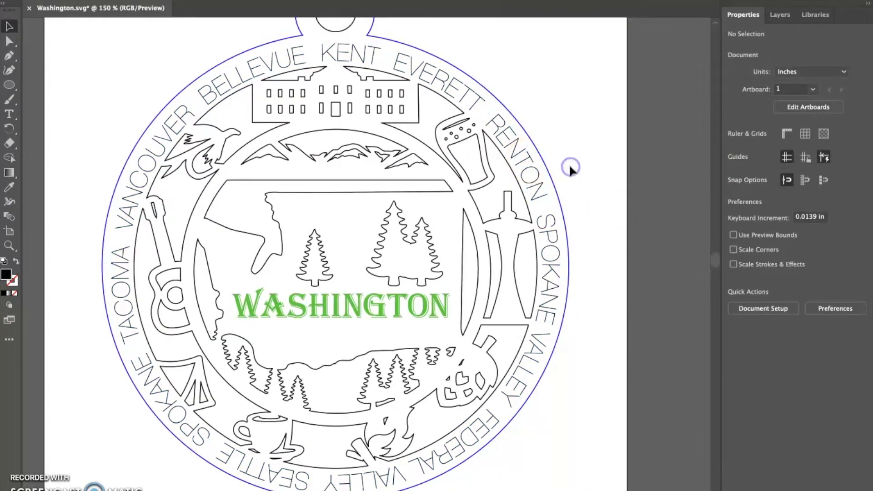
- Change the fill colour of the outlined city text group to red
left_click(340, 54)
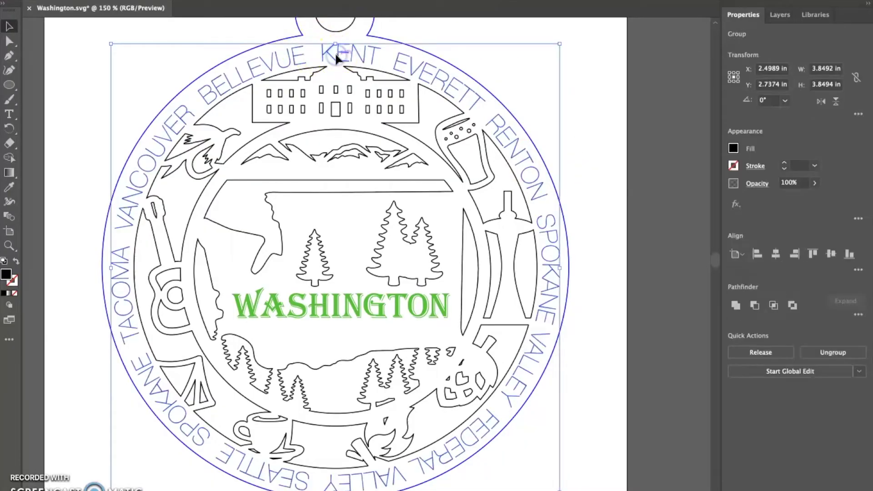
double_click(12, 272)
left_click(429, 172)
left_click(558, 176)
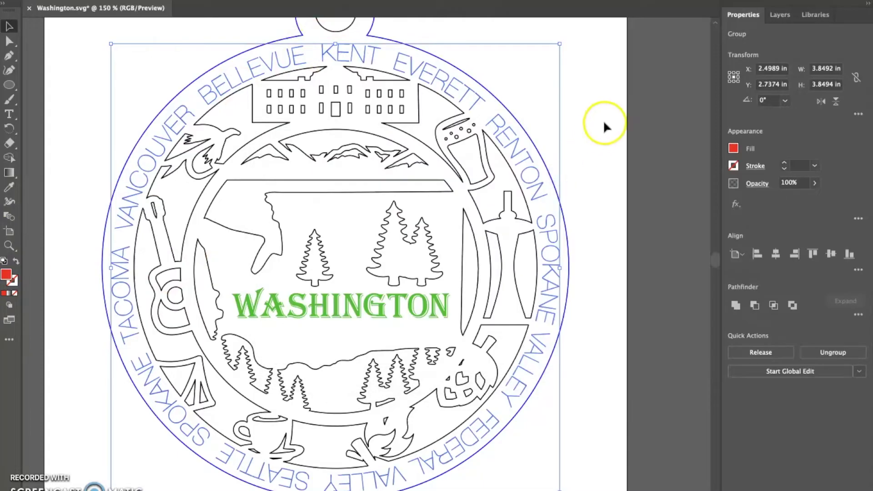
left_click(605, 122)
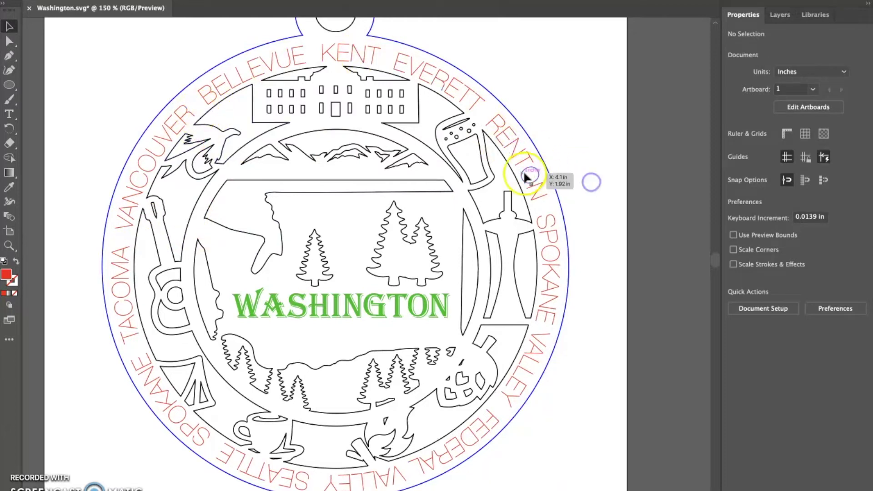
scroll(524, 173, "down", 1)
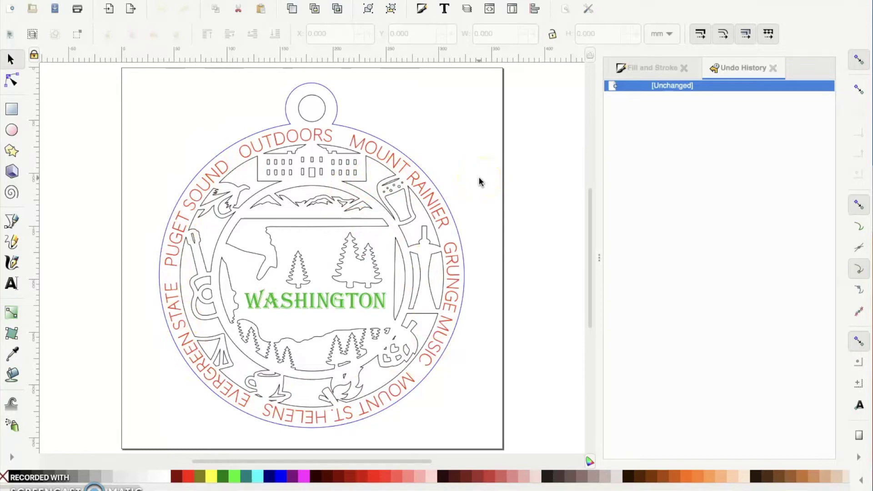
- Switch to Inkscape and check the size of the ornament's outer outline in inches
left_click(511, 187)
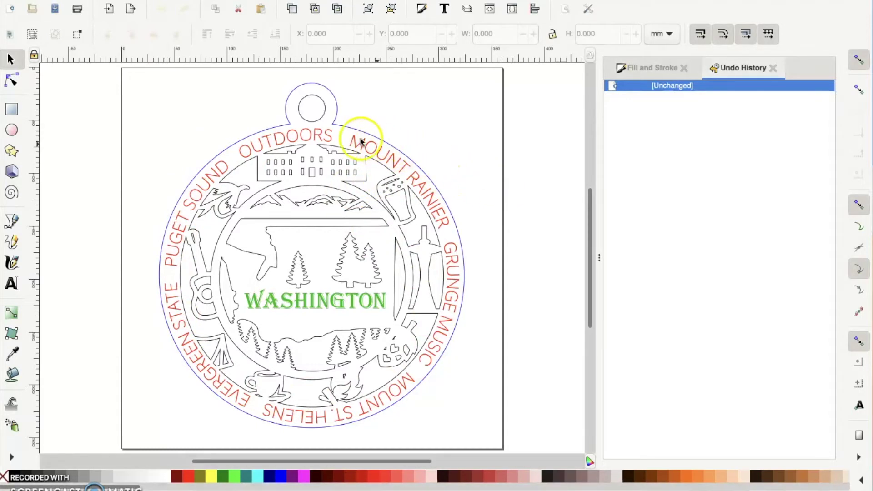
left_click(346, 127)
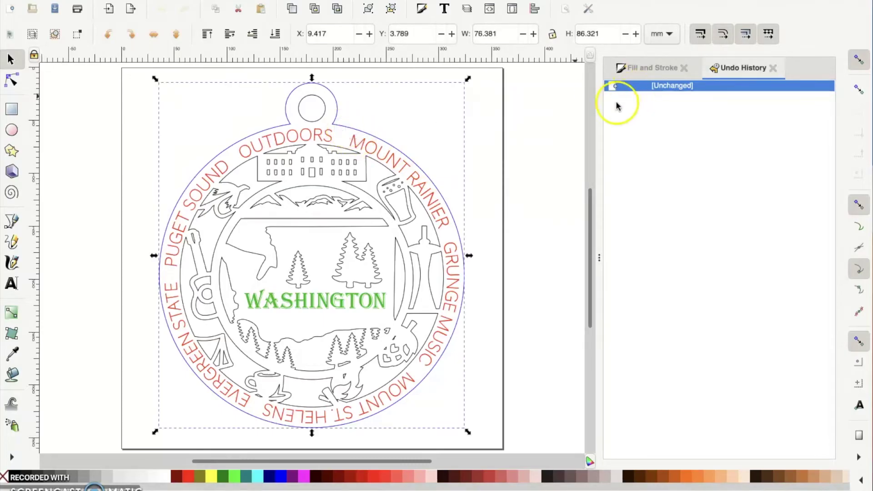
left_click(659, 36)
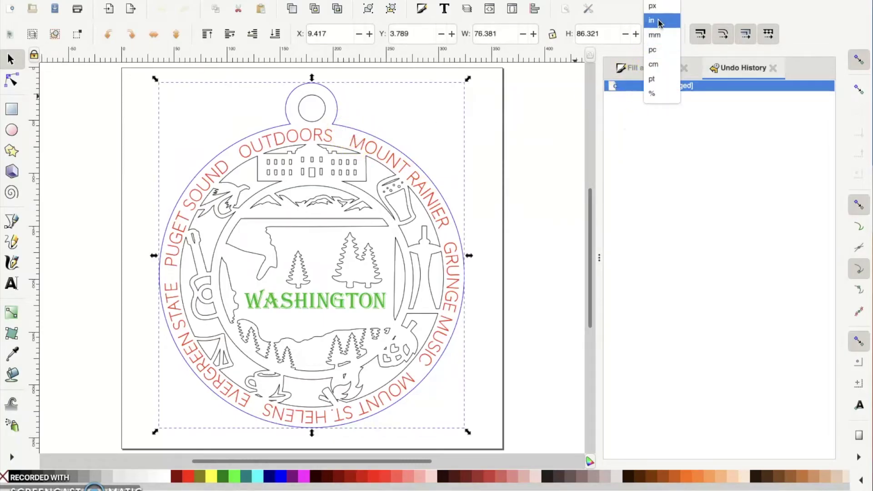
left_click(659, 21)
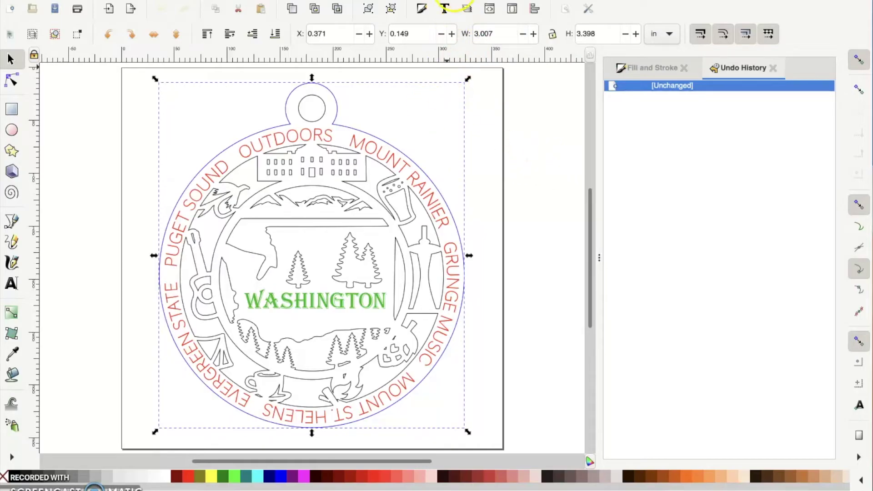
left_click(516, 184)
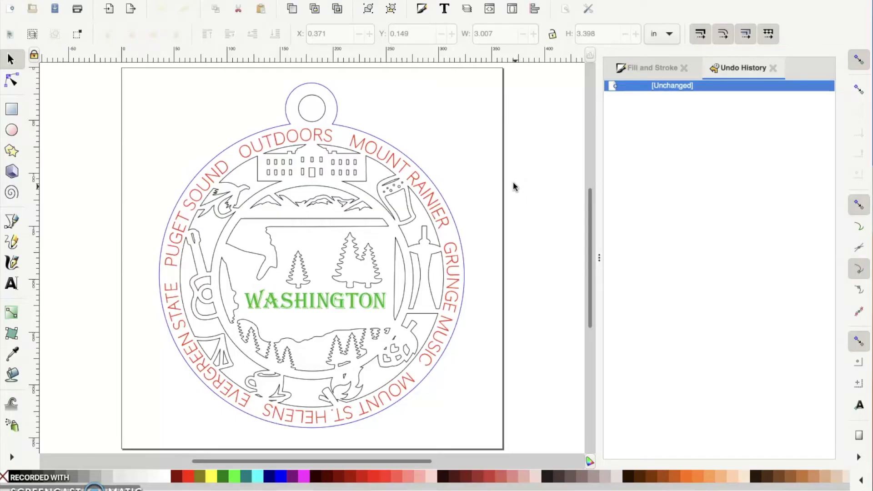
left_click(226, 149)
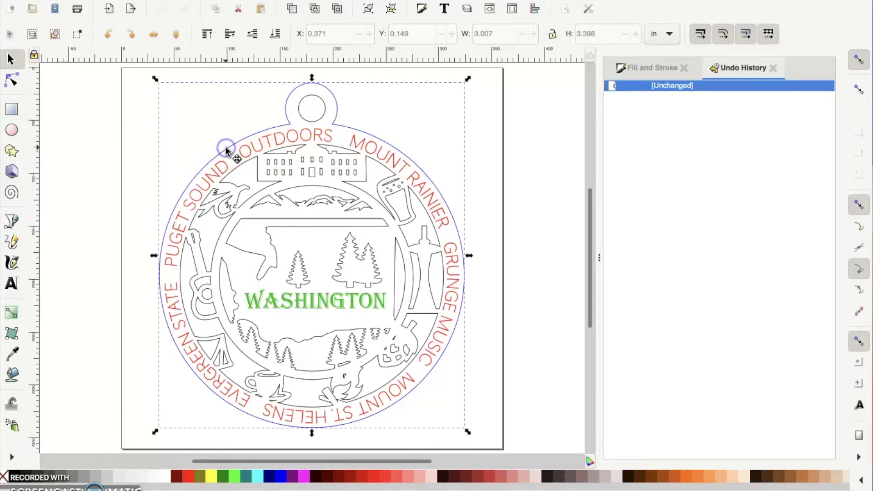
left_click(475, 35)
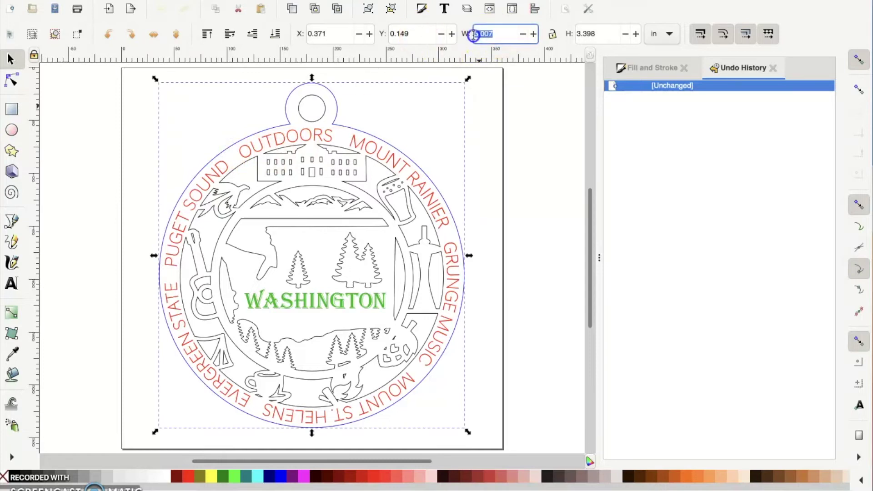
left_click(511, 153)
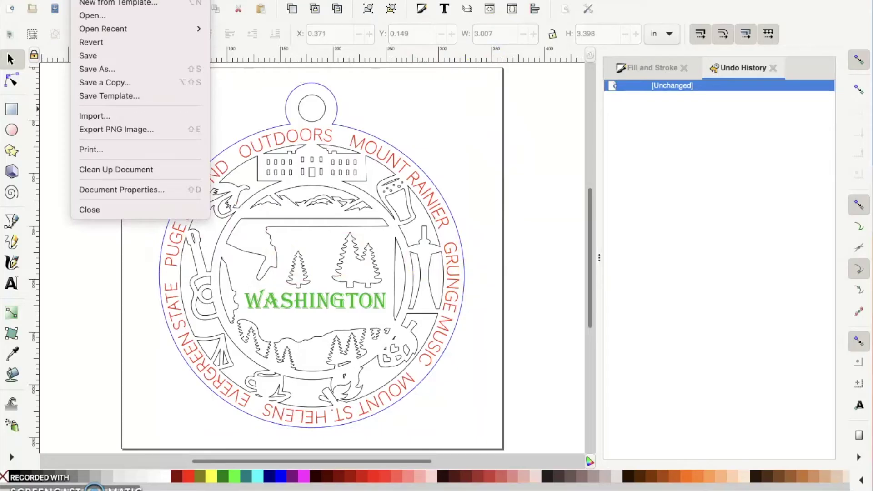
- Set the document's display units to inches and its horizontal scale to 72 user units per inch
left_click(114, 192)
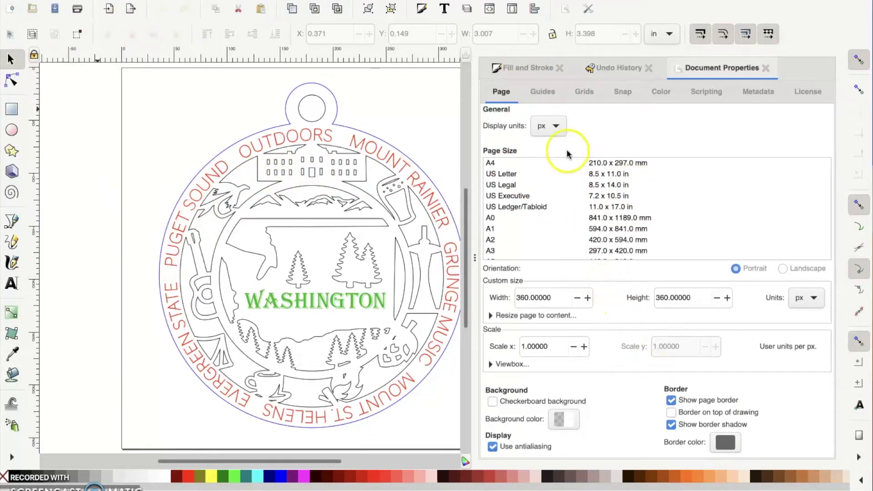
left_click(551, 127)
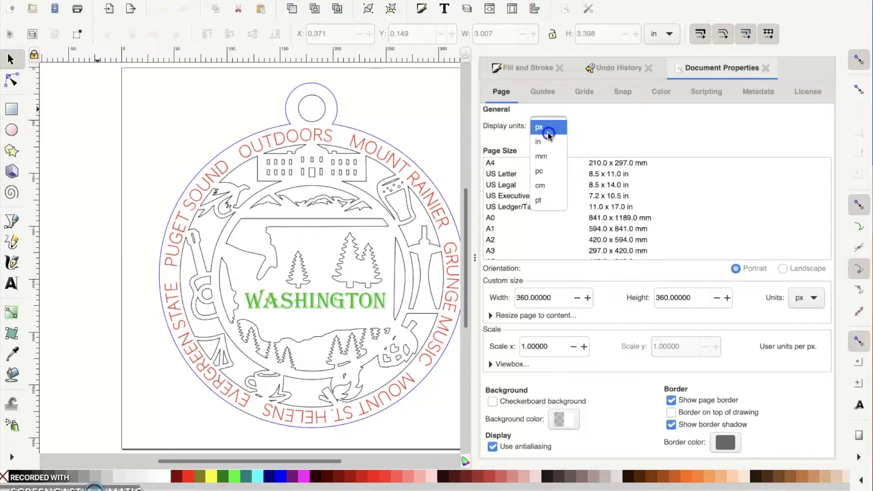
left_click(551, 143)
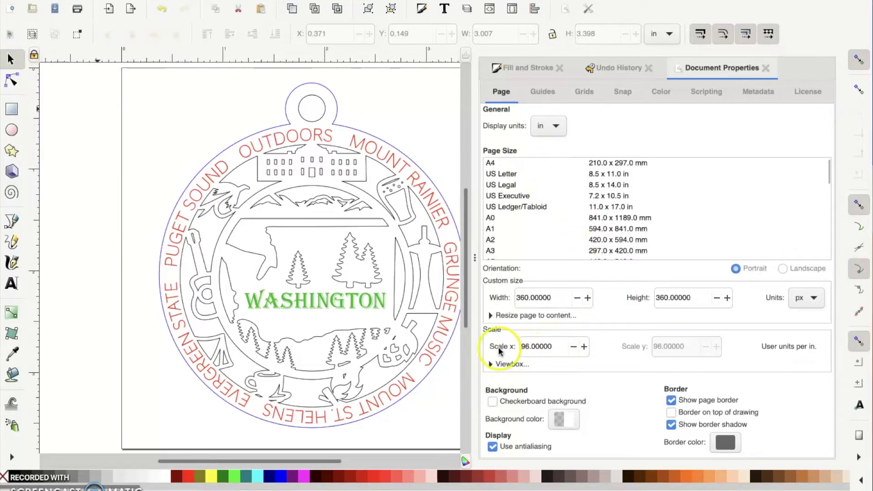
double_click(557, 348)
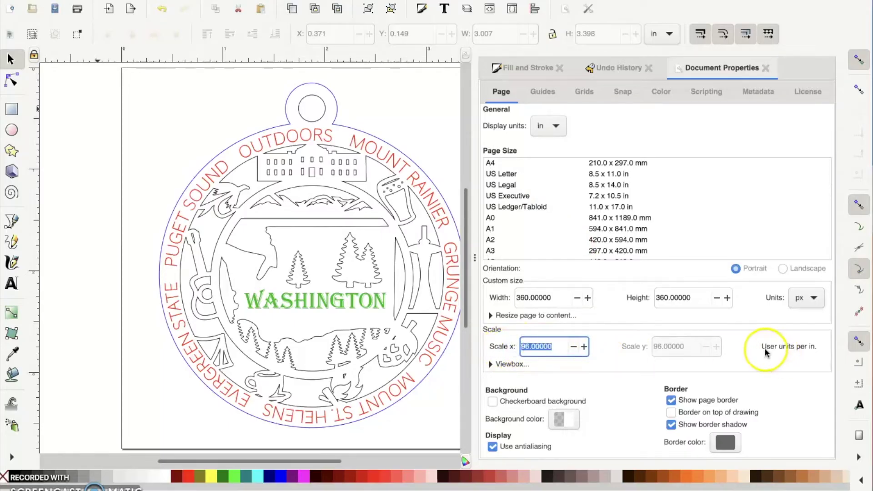
left_click(559, 348)
left_click_drag(558, 348, 512, 347)
type("72")
key("Return")
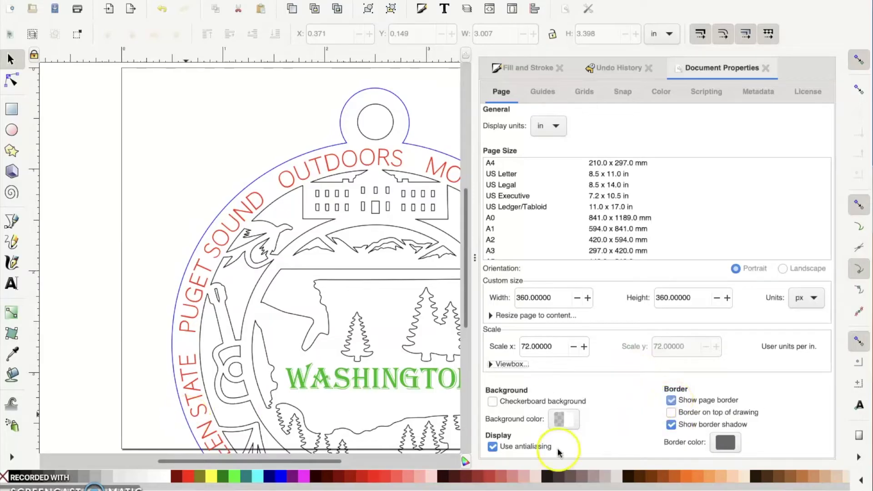
- Hide the page border, close the document properties and narrow the docked dialogs to enlarge the canvas
left_click(671, 401)
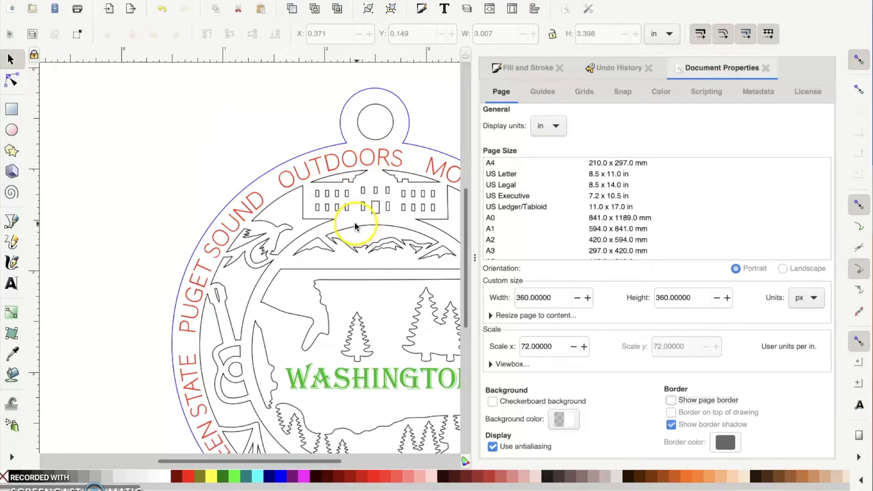
left_click(766, 69)
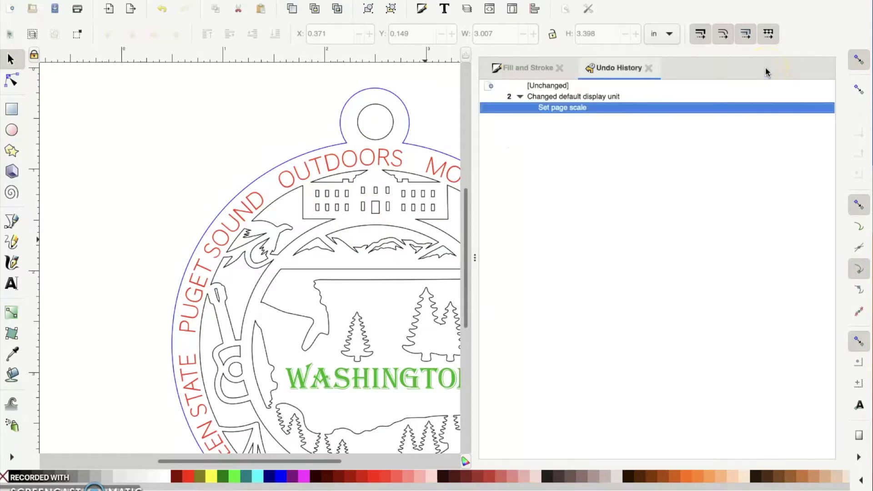
left_click_drag(475, 455, 727, 461)
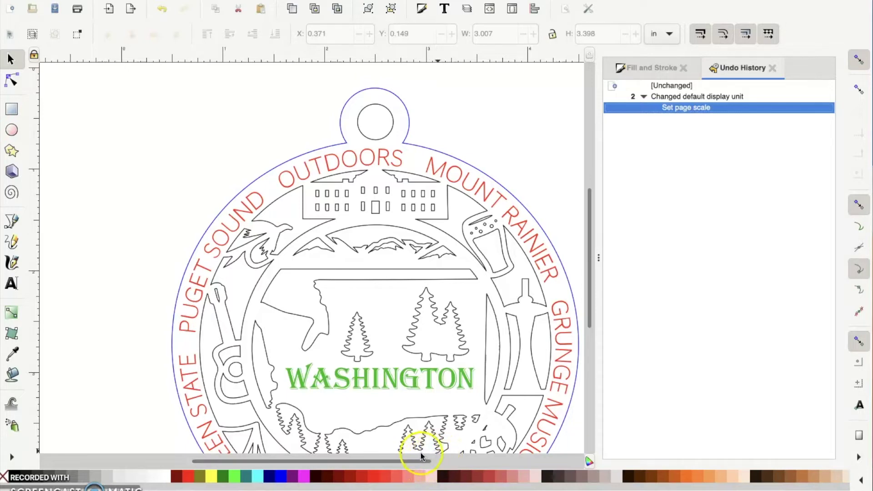
- Delete the red text around the ornament's outer ring
left_click_drag(411, 458, 444, 461)
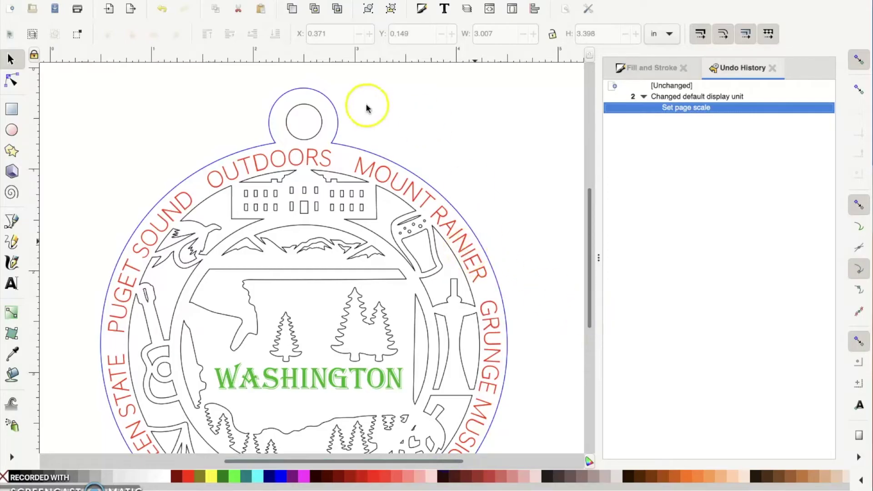
left_click_drag(591, 266, 587, 287)
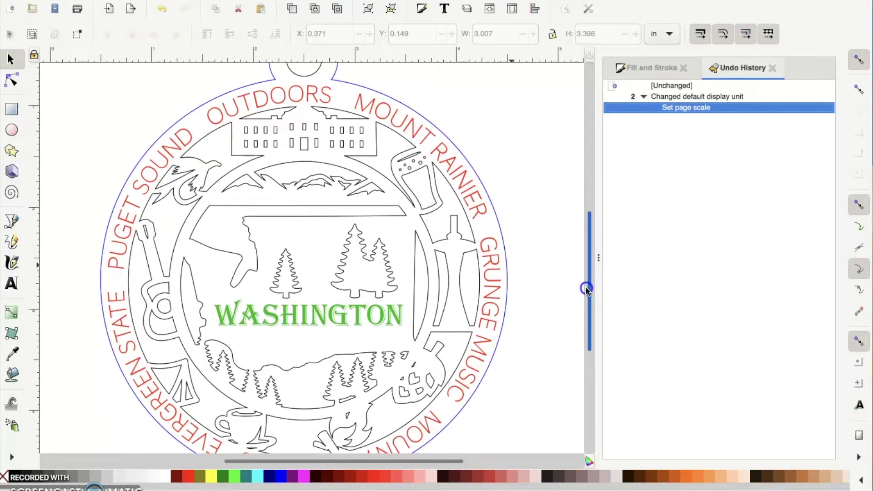
left_click(459, 172)
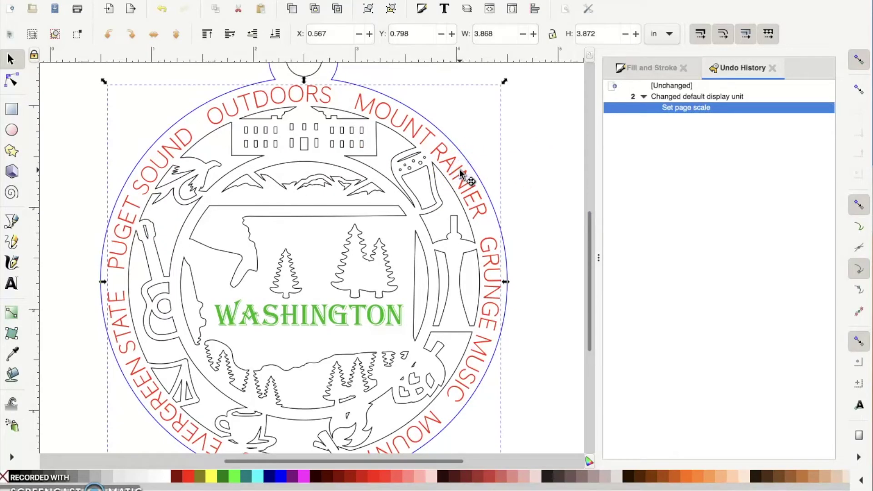
left_click(440, 148)
left_click(455, 172)
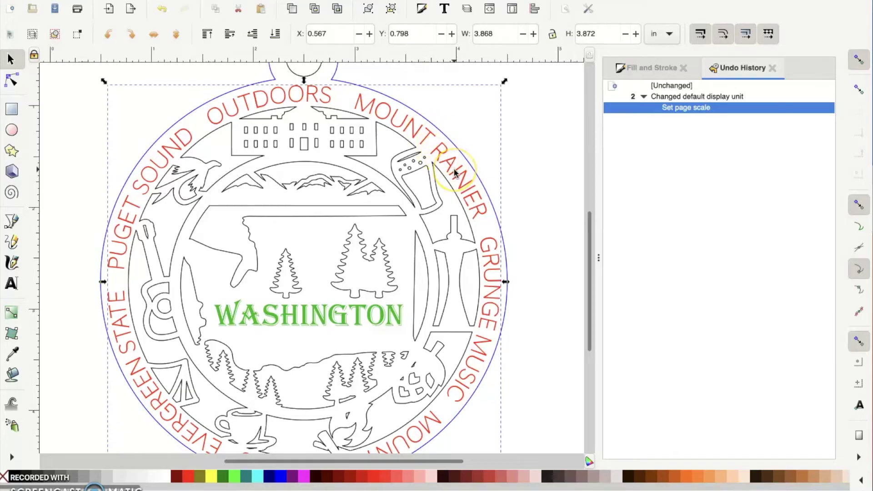
key("Delete")
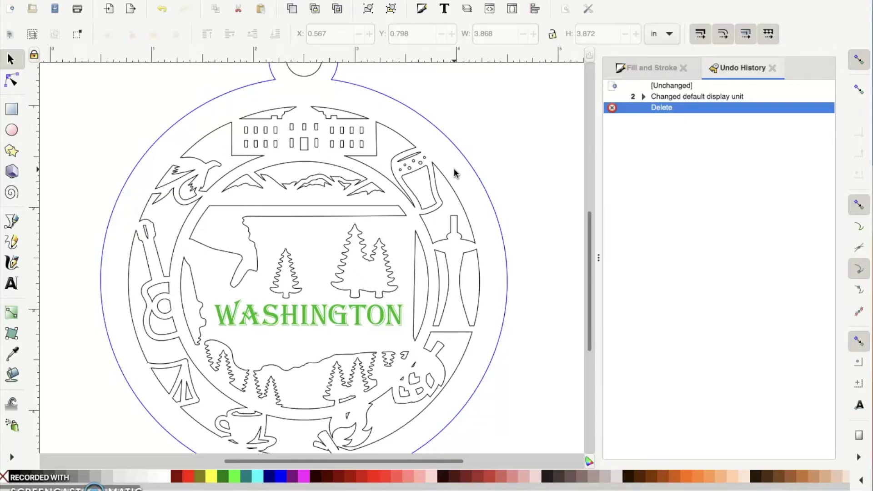
- Draw a red-filled circle about 1.02 in across over the ornament's upper-left edge
left_click(12, 131)
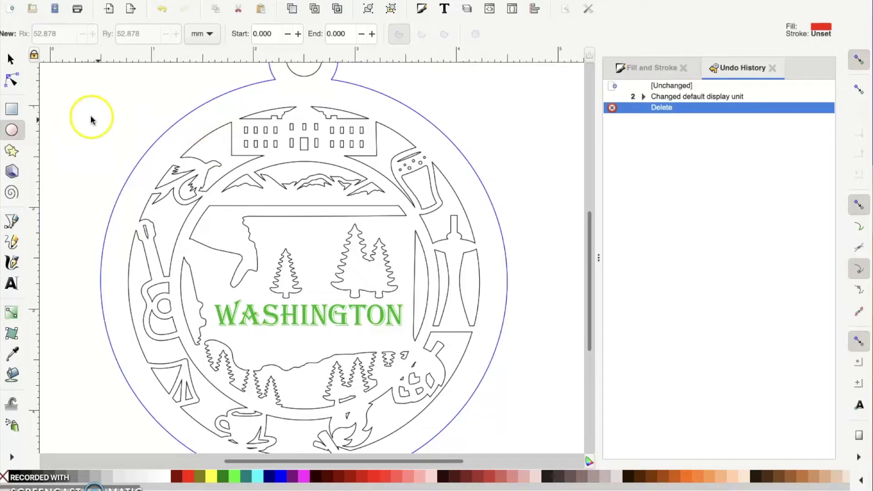
left_click_drag(100, 121, 192, 211)
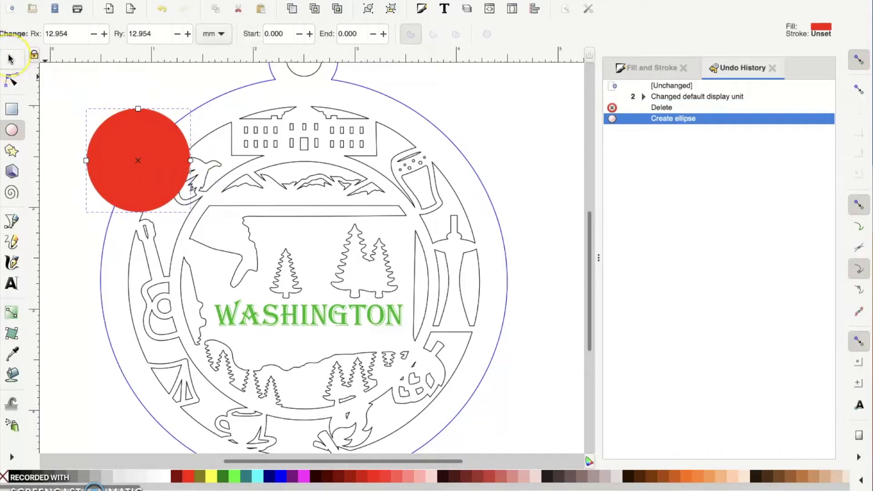
left_click(11, 59)
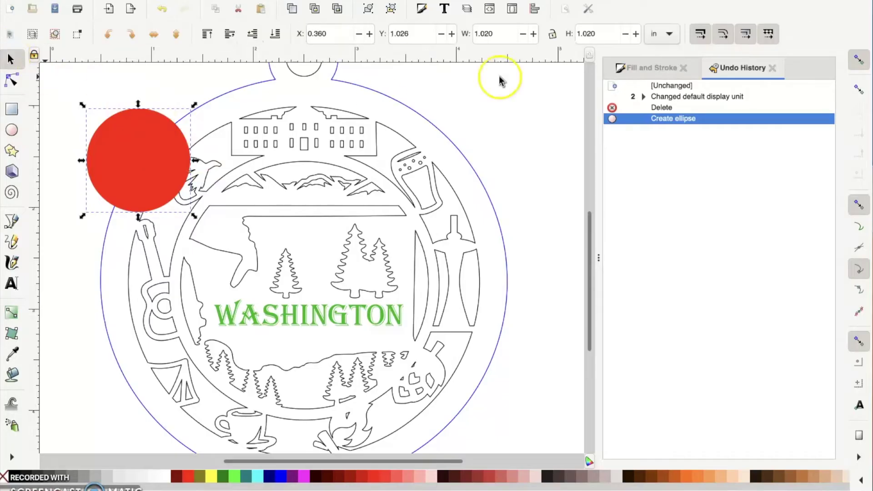
- Set the red circle's width and height to 3.55 in and centre it roughly inside the ornament's outer outline
double_click(484, 34)
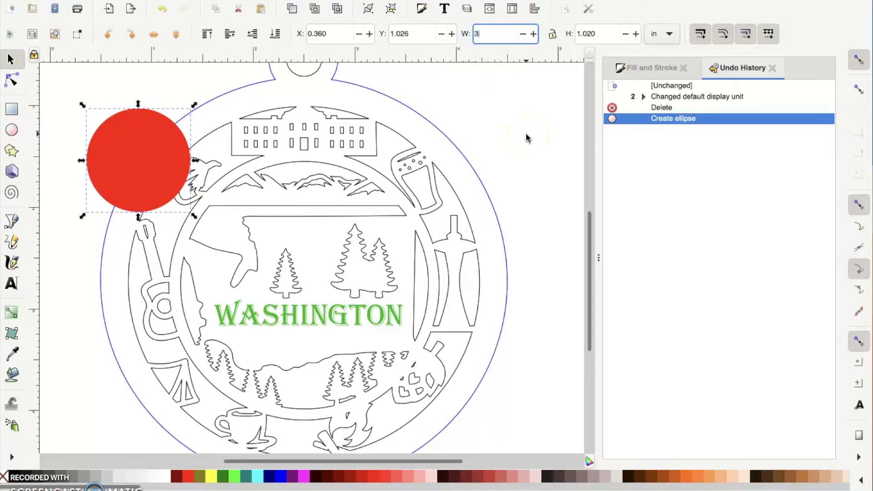
key("Tab")
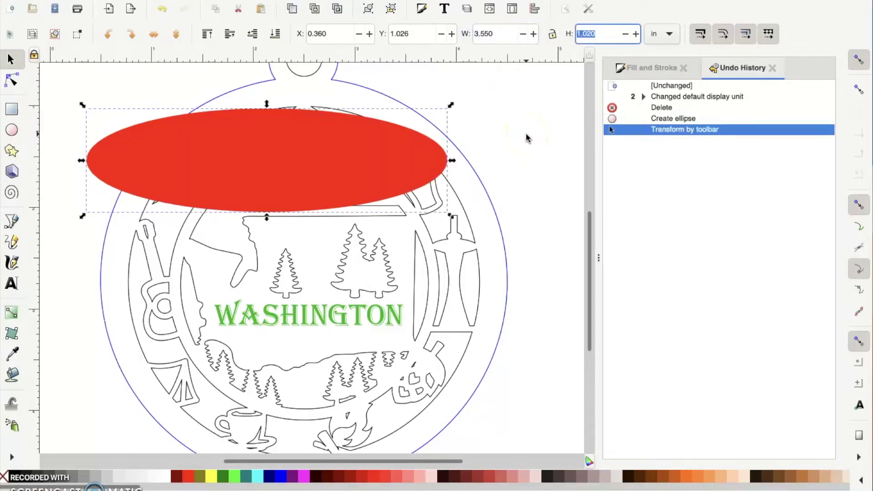
type("3.55")
key("Return")
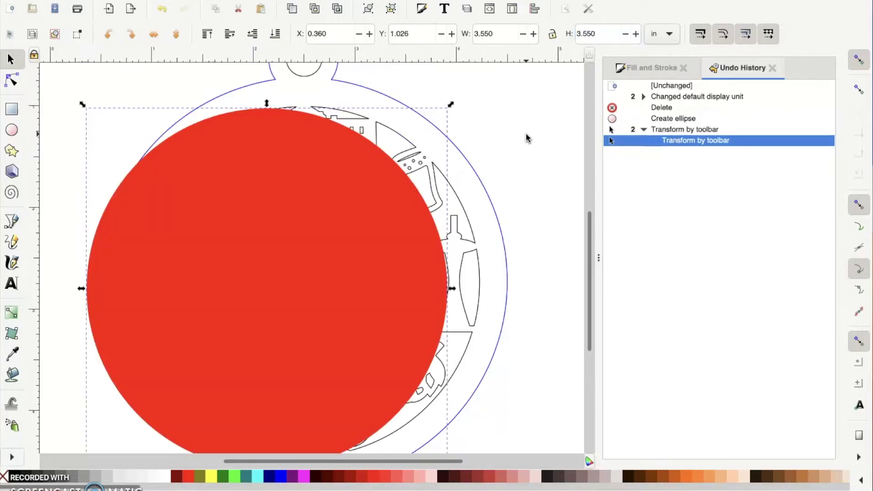
left_click(665, 34)
left_click(659, 35)
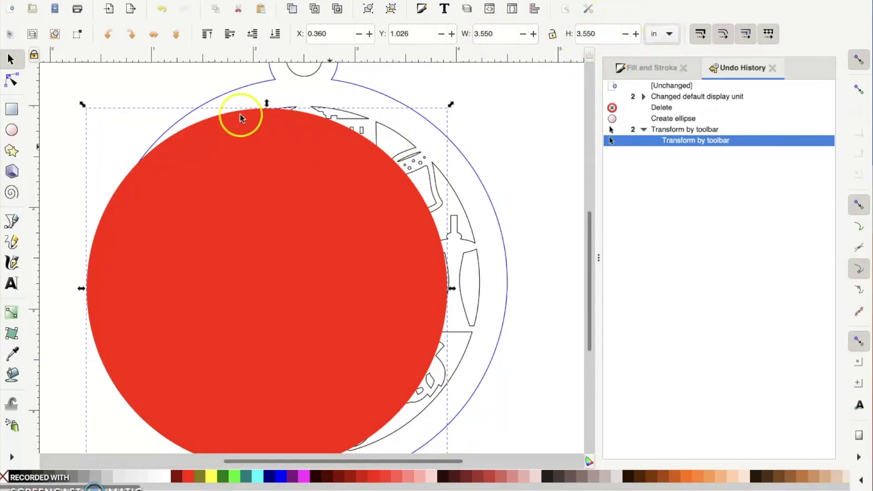
left_click_drag(252, 210, 292, 201)
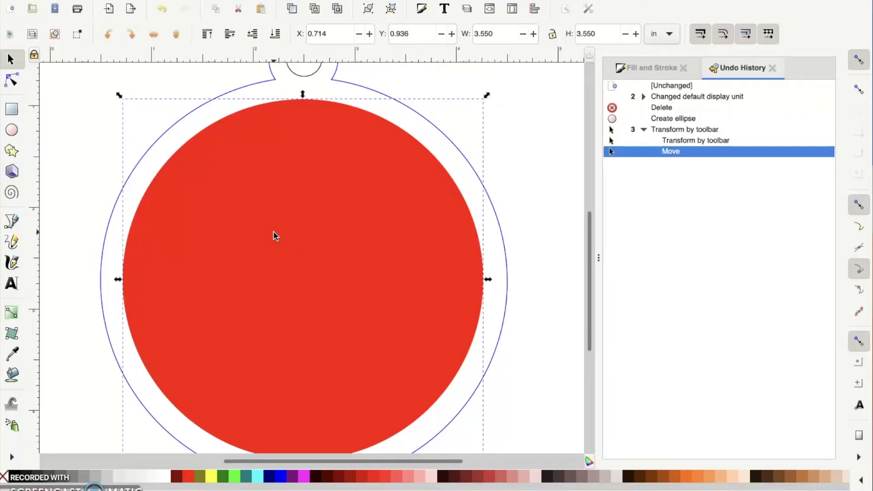
- Give the circle a flat stroke and no fill, and nudge it so it centres around the ornament's inner artwork
left_click(650, 68)
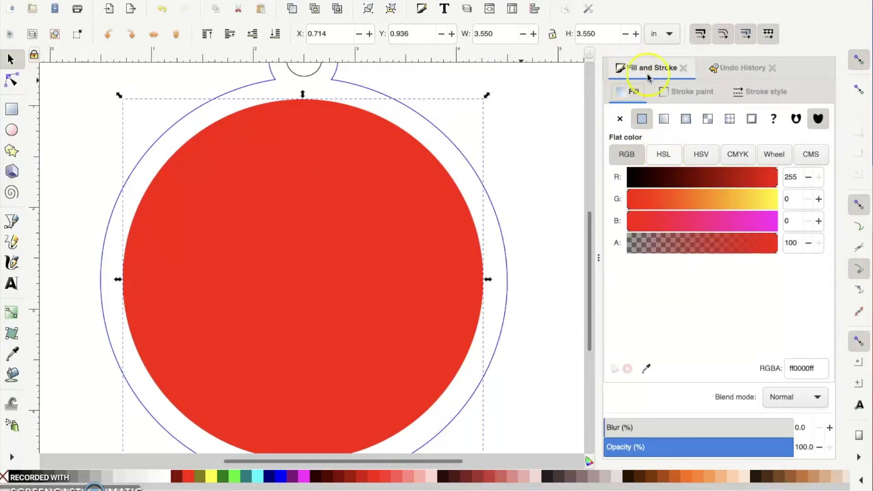
left_click(422, 9)
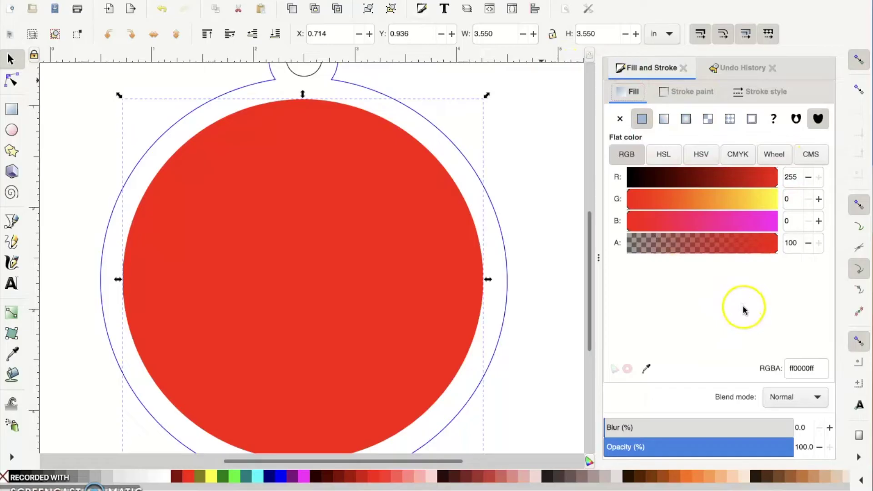
left_click(672, 92)
left_click(641, 120)
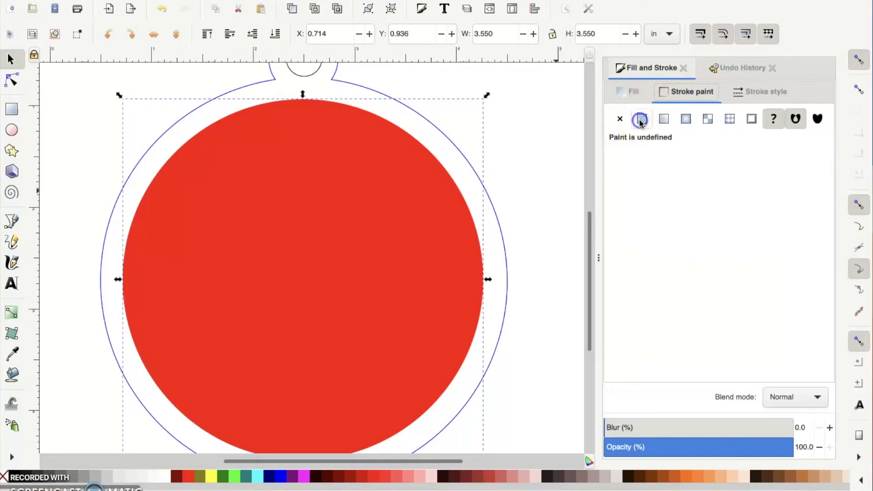
left_click(629, 93)
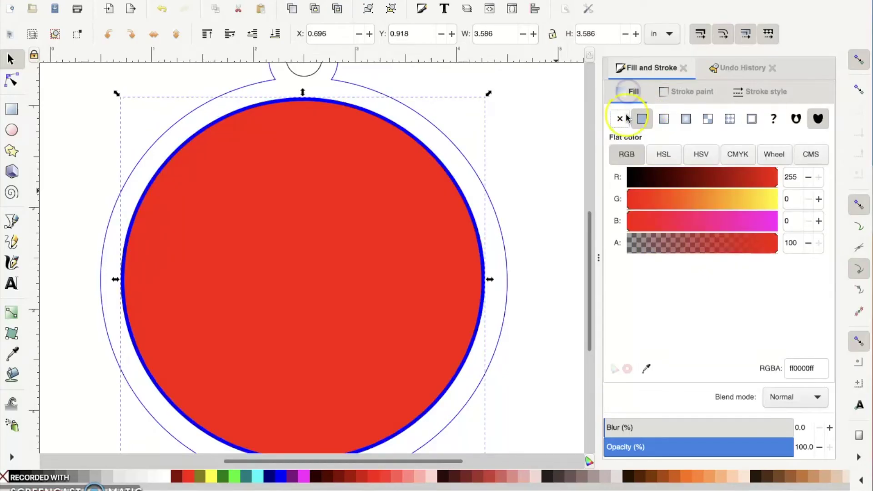
left_click(620, 119)
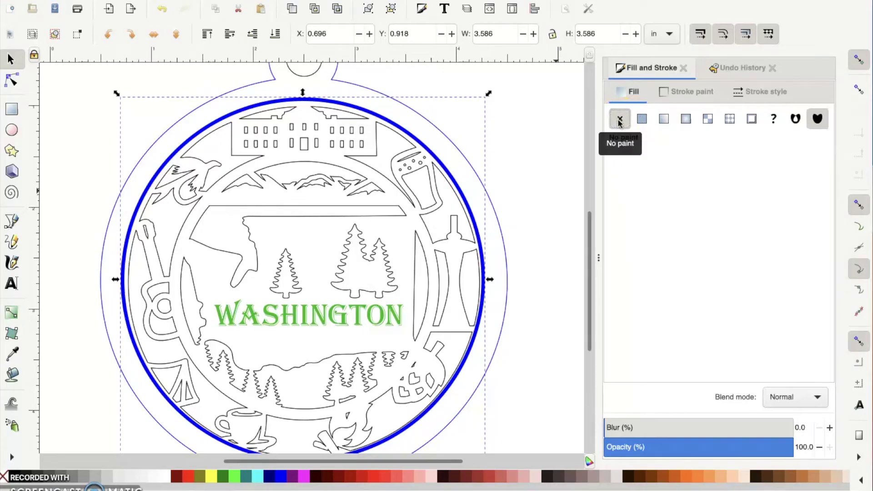
scroll(413, 230, "down", 2)
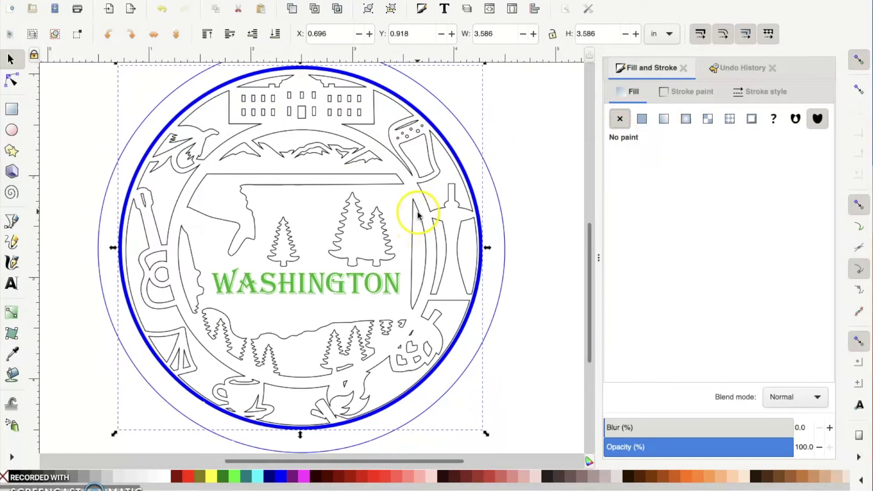
left_click_drag(355, 76, 356, 80)
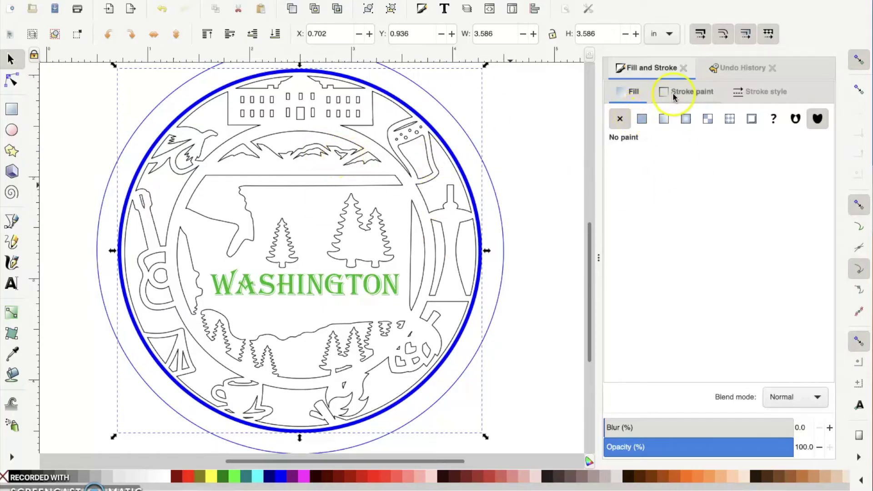
- Restore the circle's flat red fill and remove its stroke
left_click(644, 120)
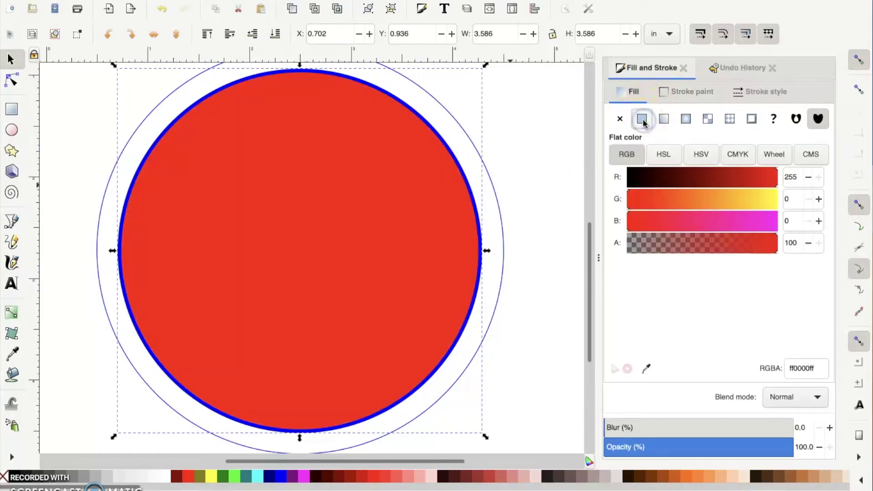
left_click(676, 91)
left_click(621, 121)
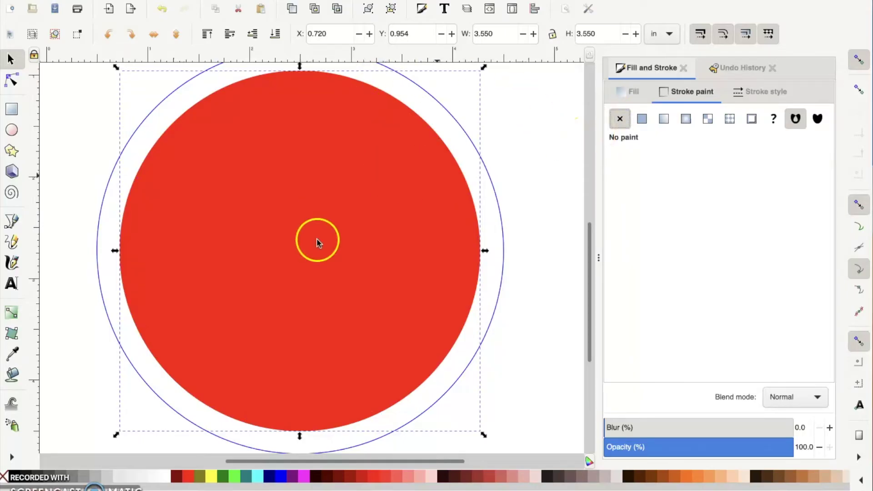
- Convert the red circle into a path with Stroke to Path
left_click(579, 267)
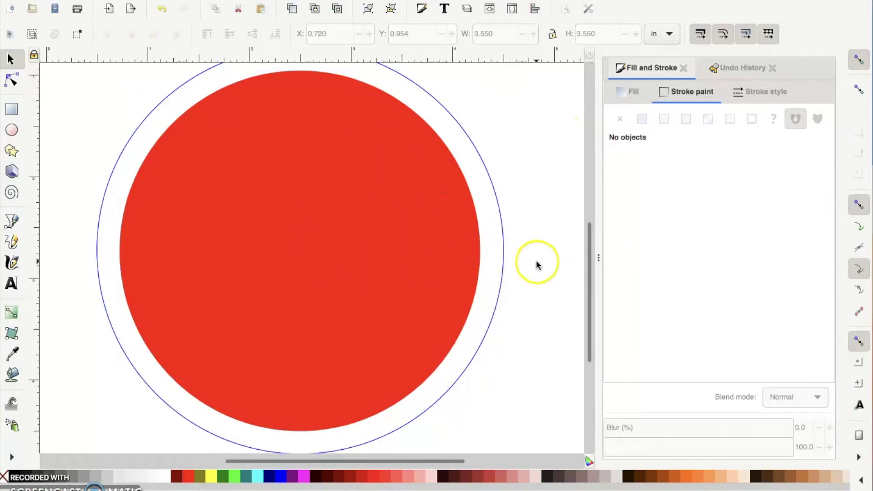
left_click(391, 237)
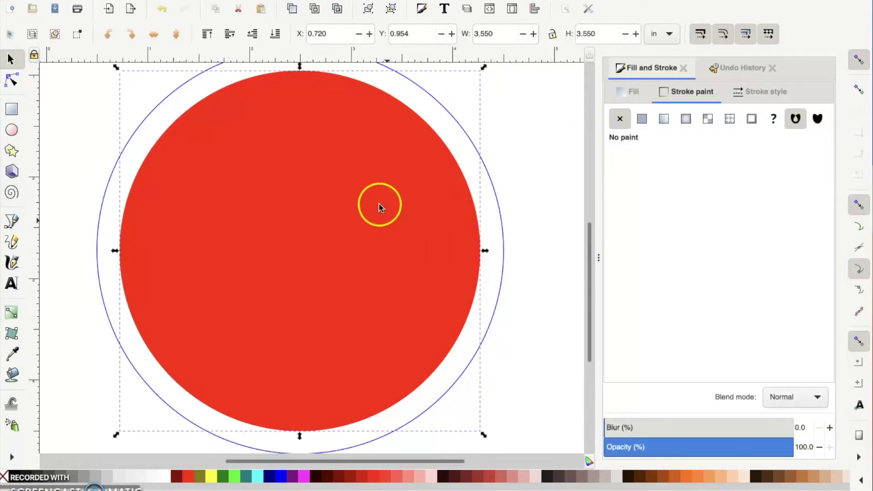
left_click(234, 0)
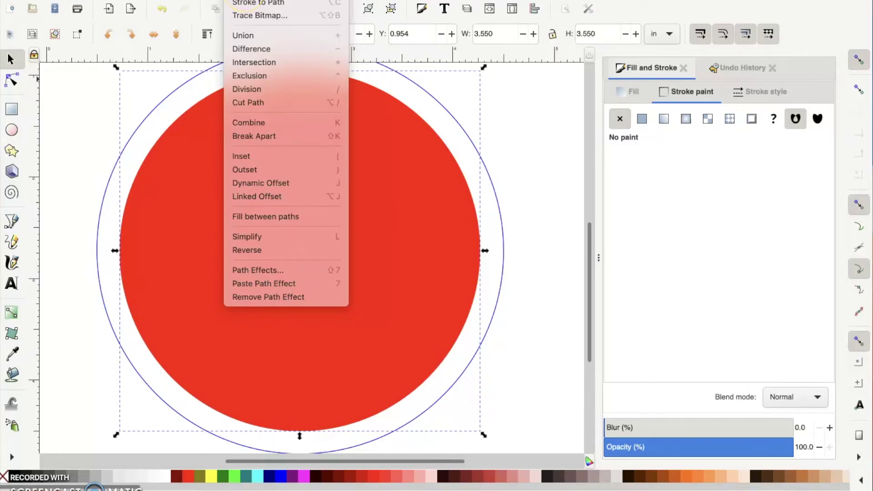
left_click(255, 2)
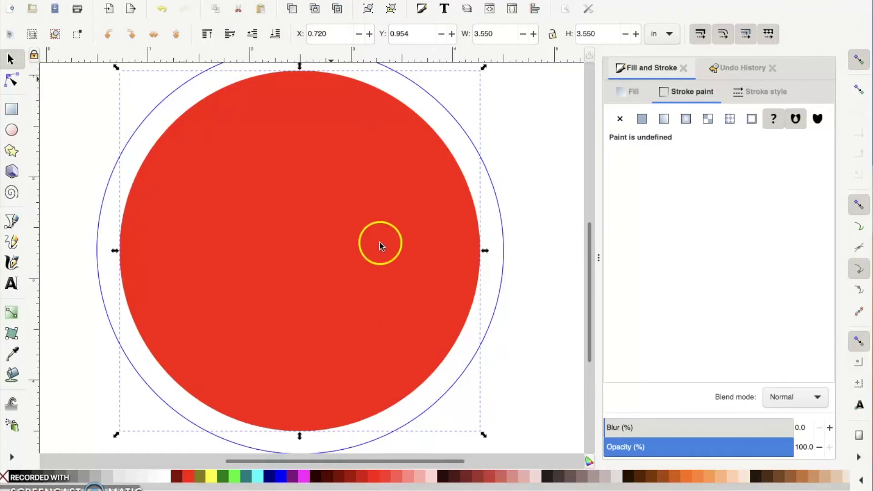
- Start a text object in the empty area below the ornament and paste the line of Washington city names into it
left_click(94, 187)
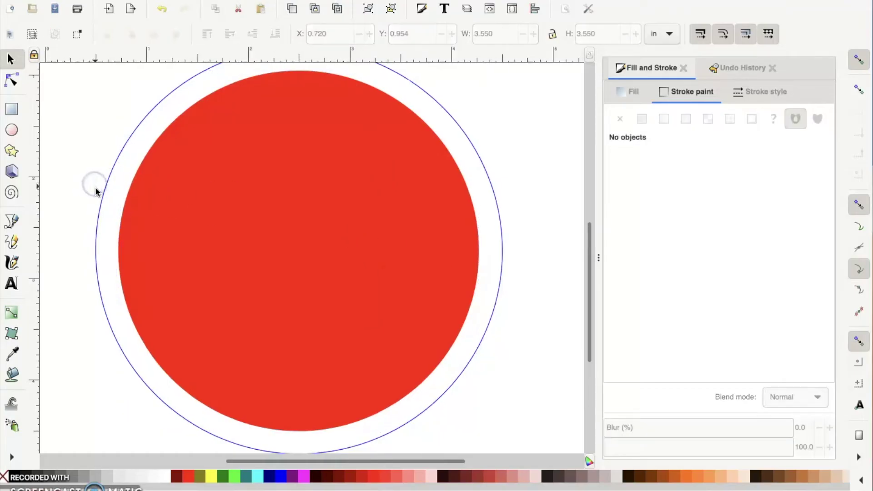
scroll(95, 187, "down", 5)
left_click(66, 201)
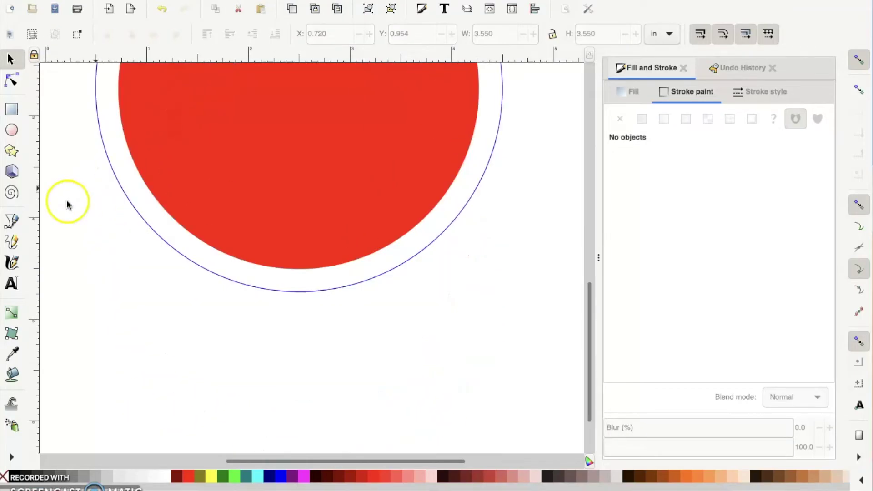
left_click(18, 286)
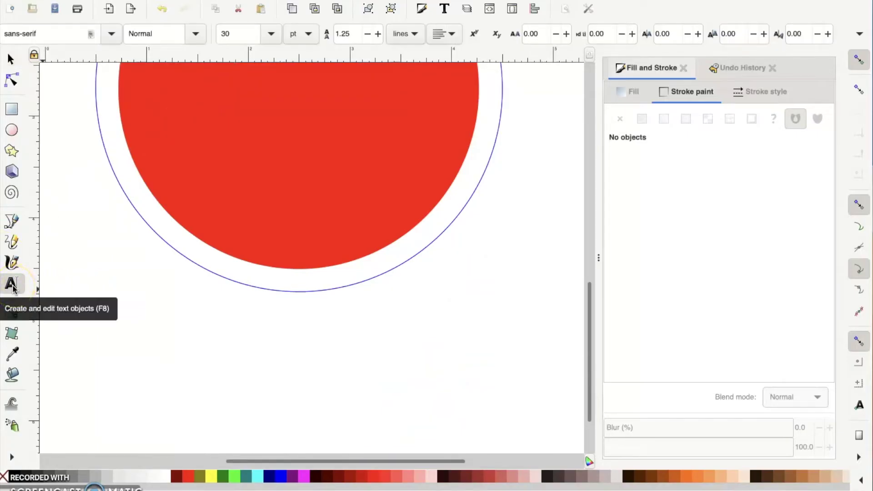
left_click(113, 335)
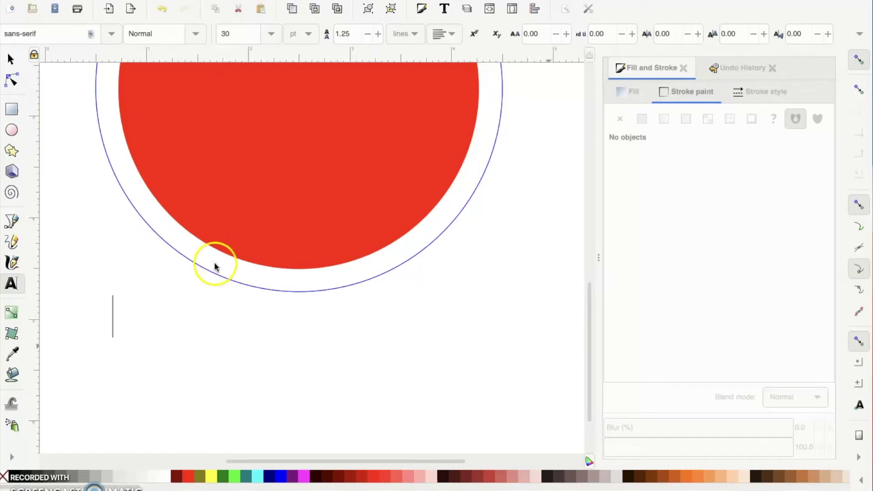
left_click(122, 316)
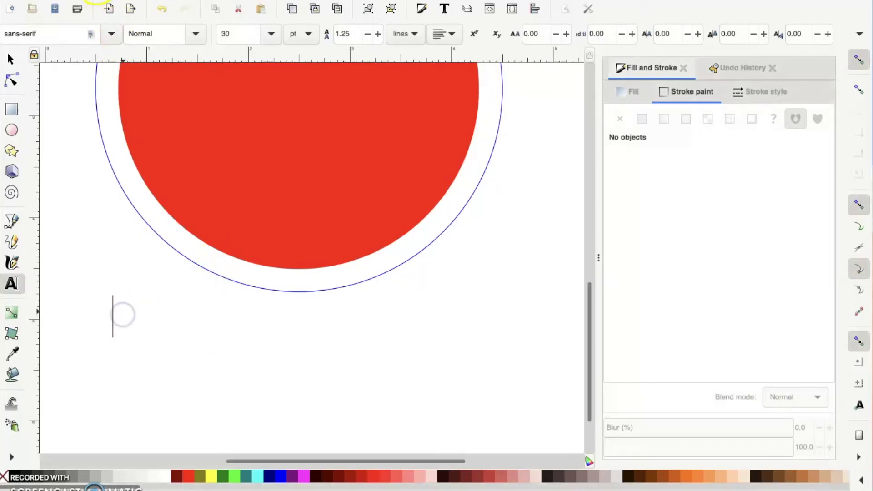
right_click(122, 315)
left_click(115, 62)
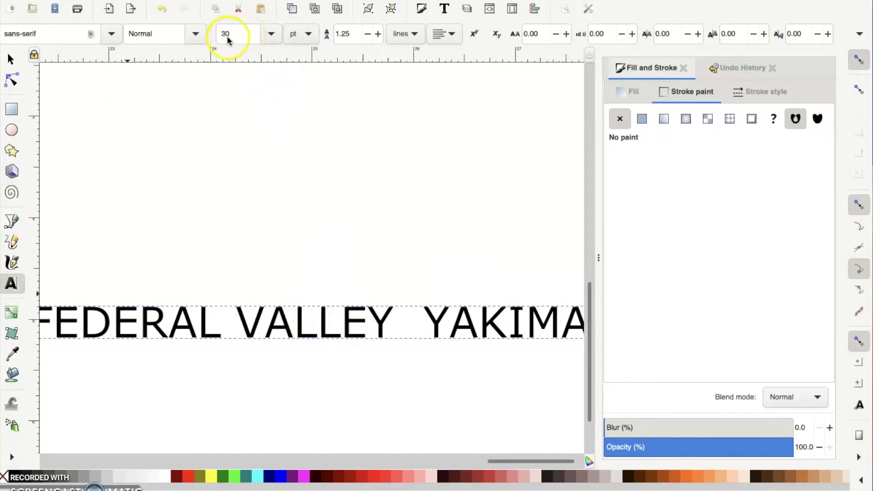
- Format the city names text as 12 pt Helvetica Neue Ultra-Light
left_click(270, 34)
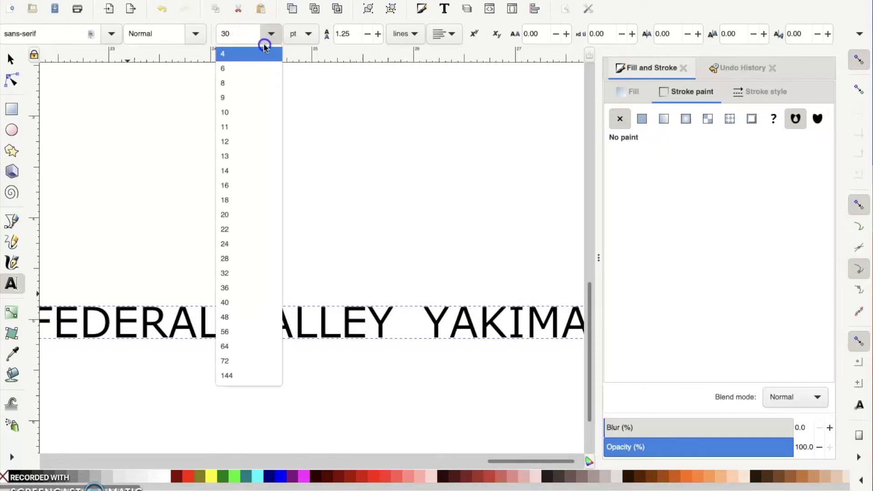
left_click(253, 143)
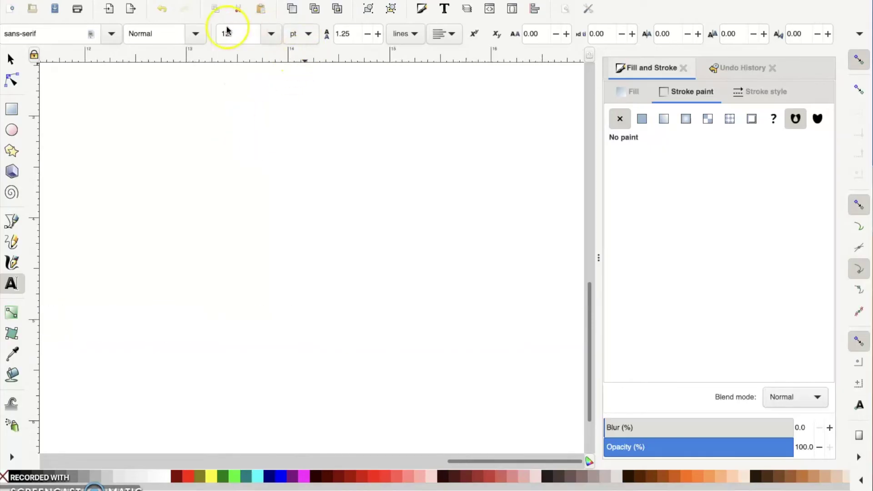
left_click(75, 34)
type("hel")
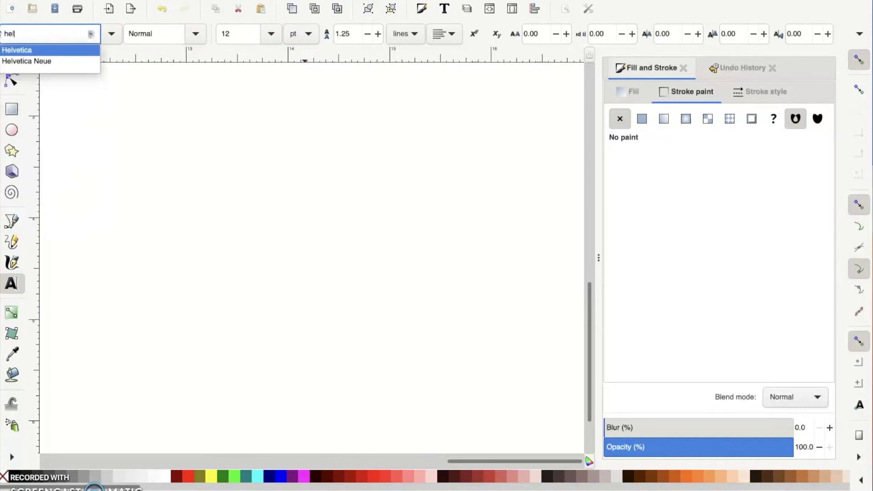
left_click(47, 62)
left_click(195, 33)
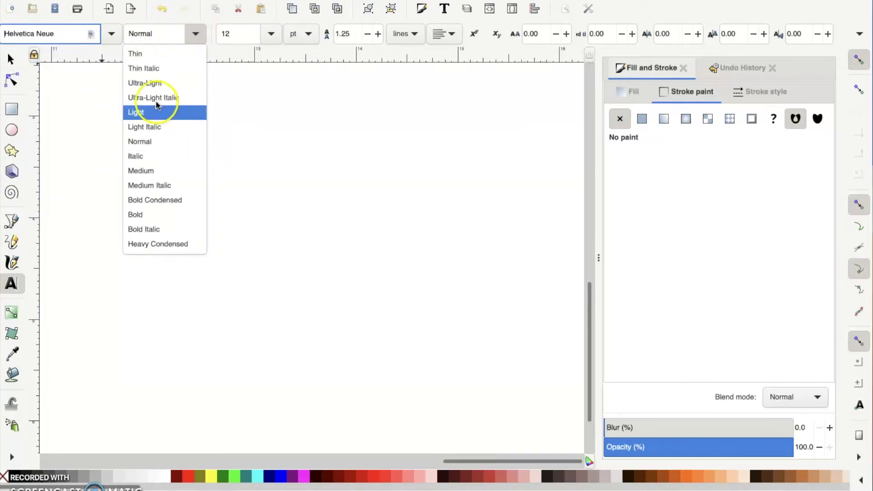
left_click(173, 83)
left_click_drag(448, 461, 198, 445)
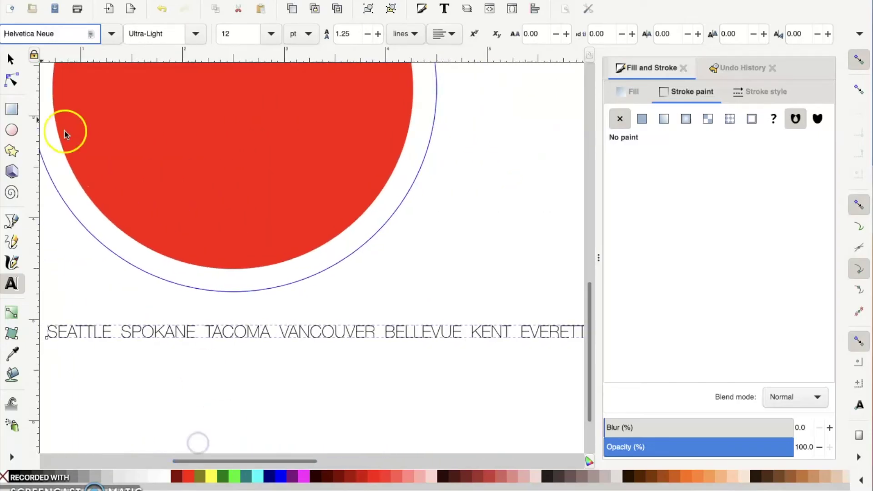
left_click(268, 253)
scroll(292, 257, "right", 1)
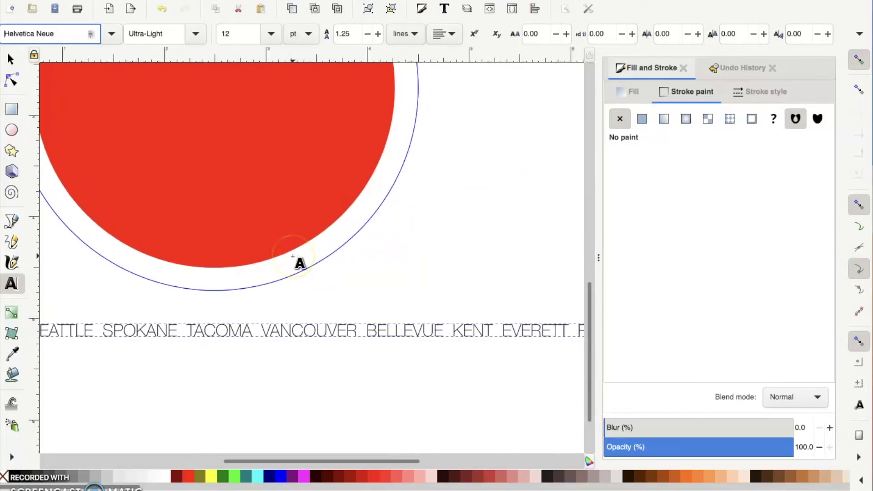
scroll(293, 258, "down", 1)
scroll(293, 258, "up", 1)
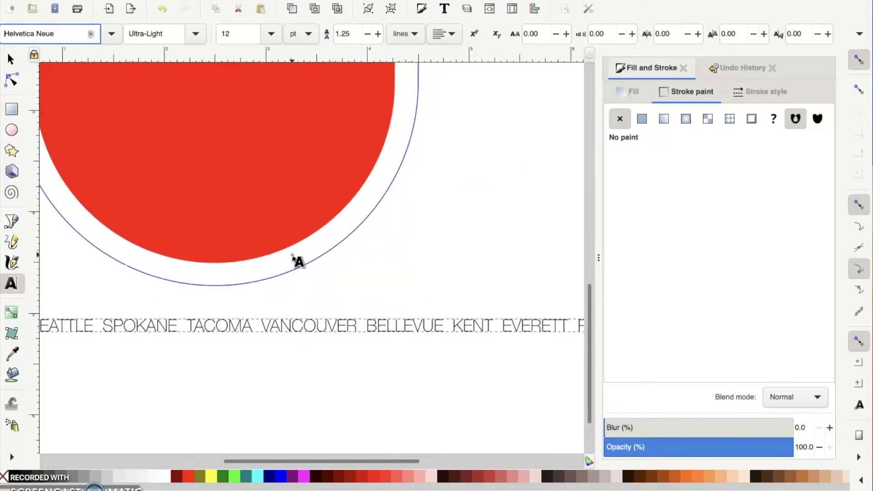
scroll(294, 259, "up", 1)
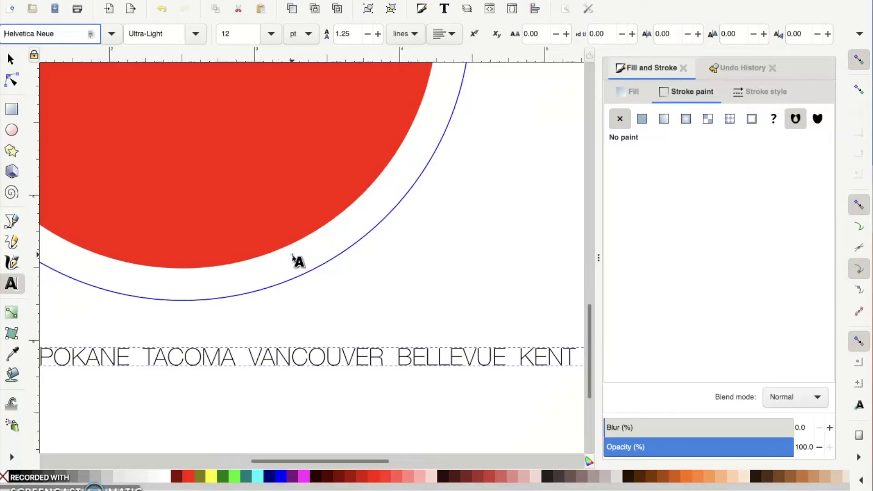
- Select the red circle together with the city names line and put the text on the circle's path
scroll(296, 258, "down", 1)
scroll(295, 258, "down", 1)
left_click(85, 93)
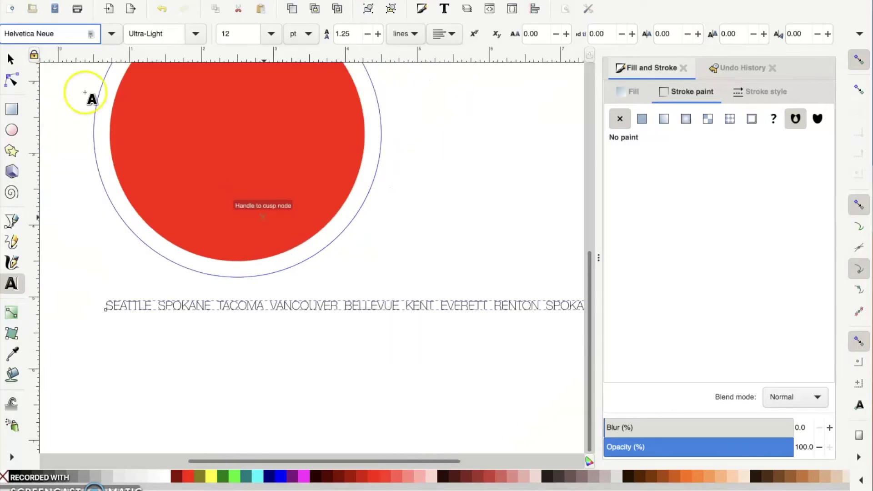
left_click(11, 59)
scroll(220, 226, "up", 1)
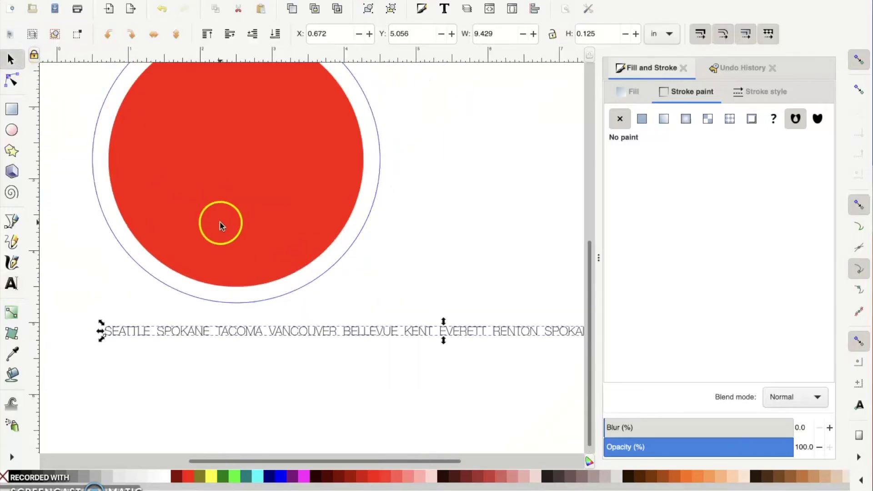
scroll(220, 227, "up", 3)
left_click(431, 351)
left_click(263, 251)
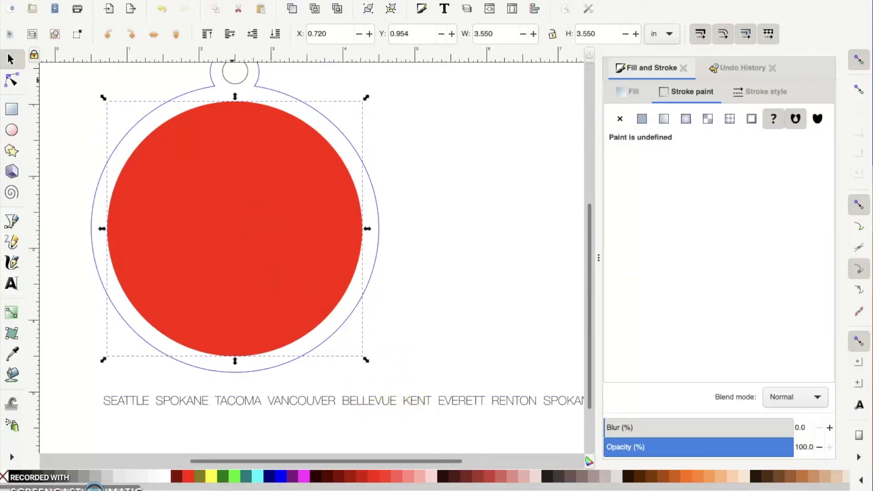
left_click(198, 2)
mouse_move(232, 1)
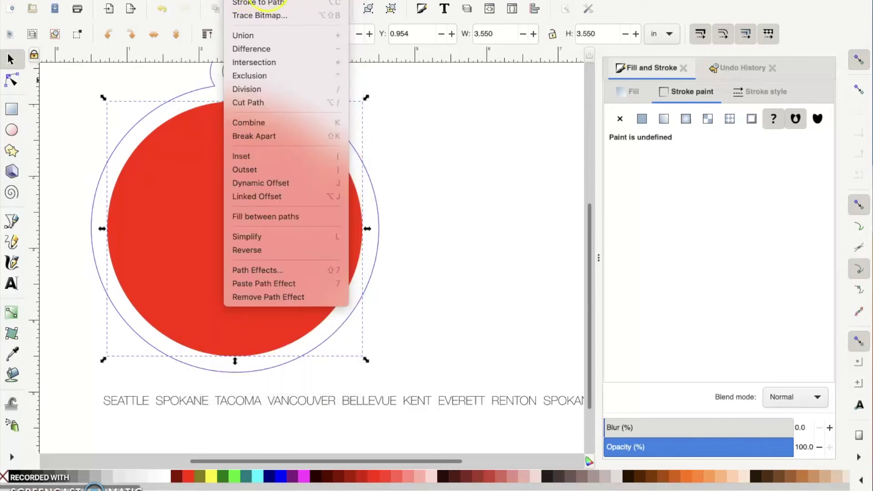
left_click(440, 194)
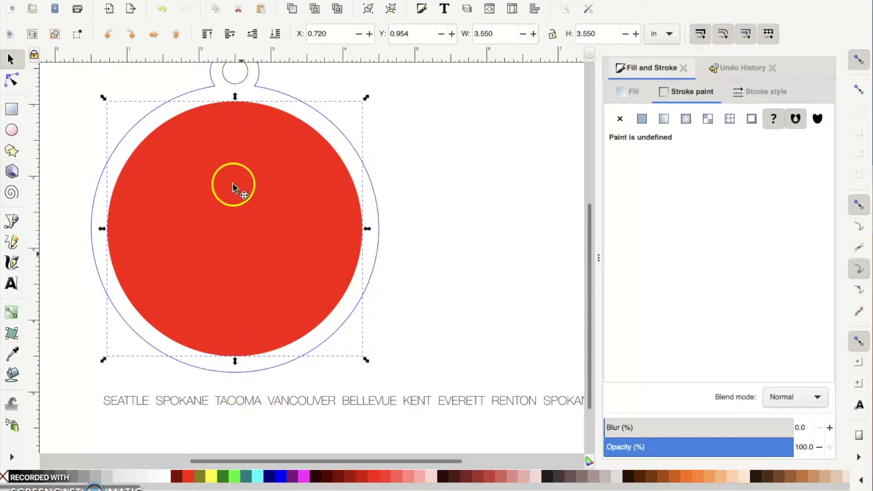
left_click(416, 402, "shift")
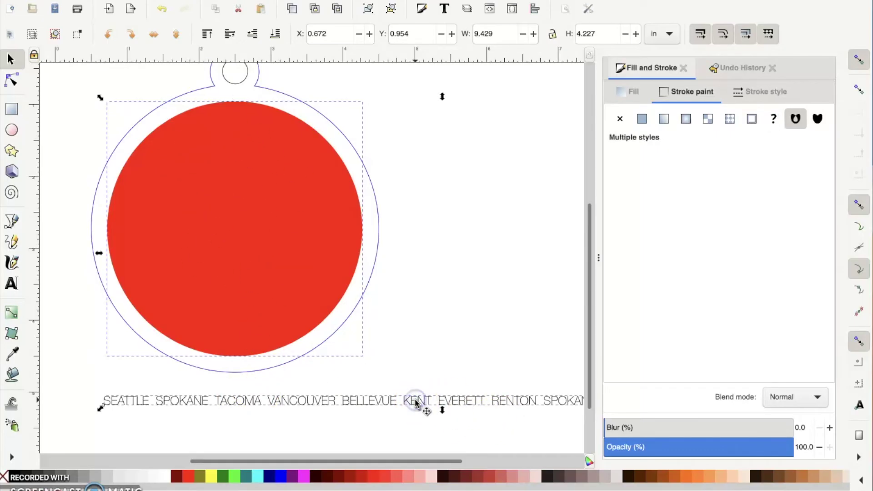
left_click(269, 0)
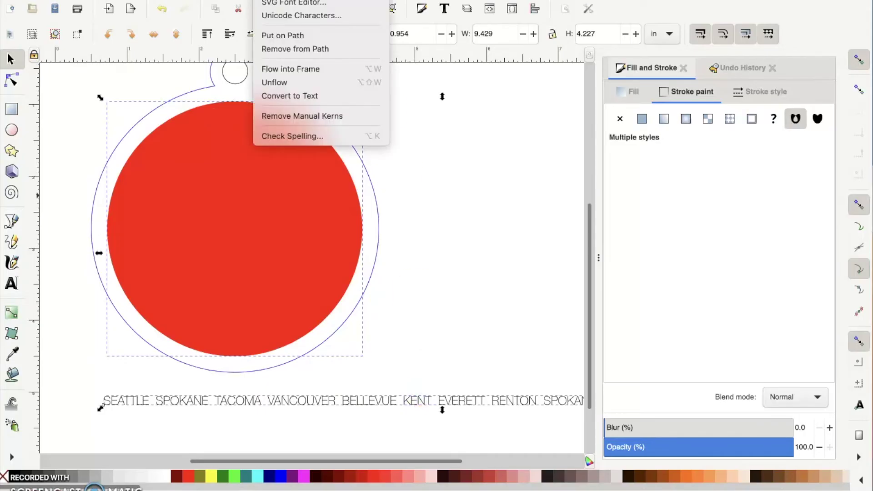
left_click(294, 36)
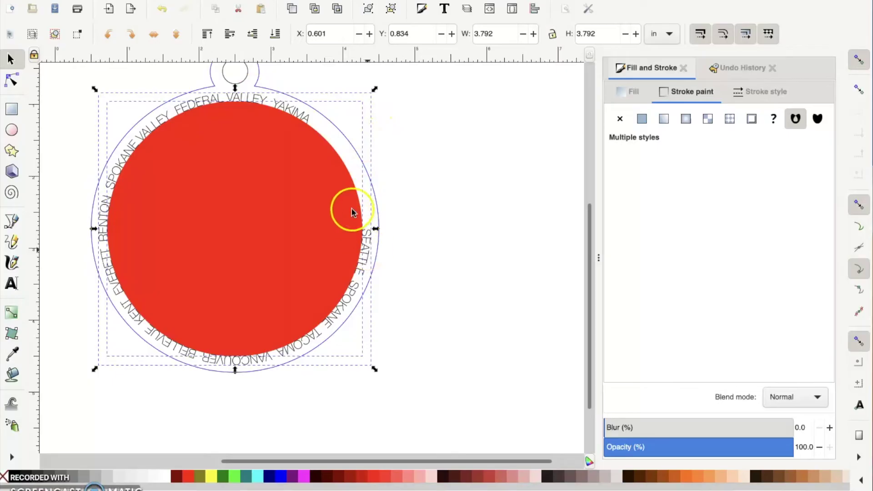
- Set the circular city names text's font size to 13 pt, trying 14 pt for comparison
left_click(439, 142)
left_click(297, 115)
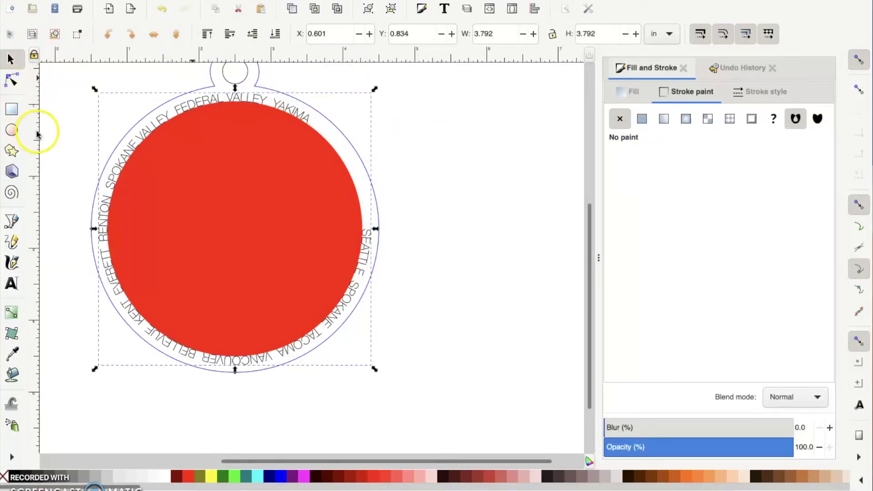
left_click(12, 284)
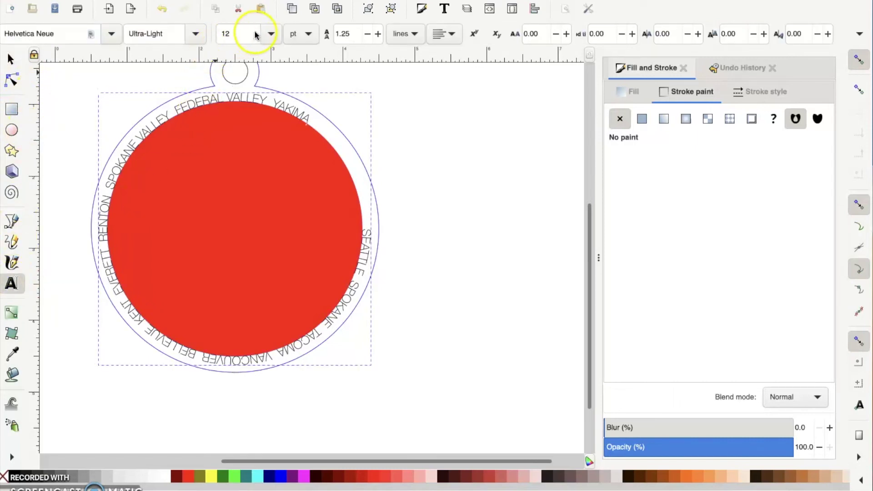
left_click(271, 33)
left_click(249, 171)
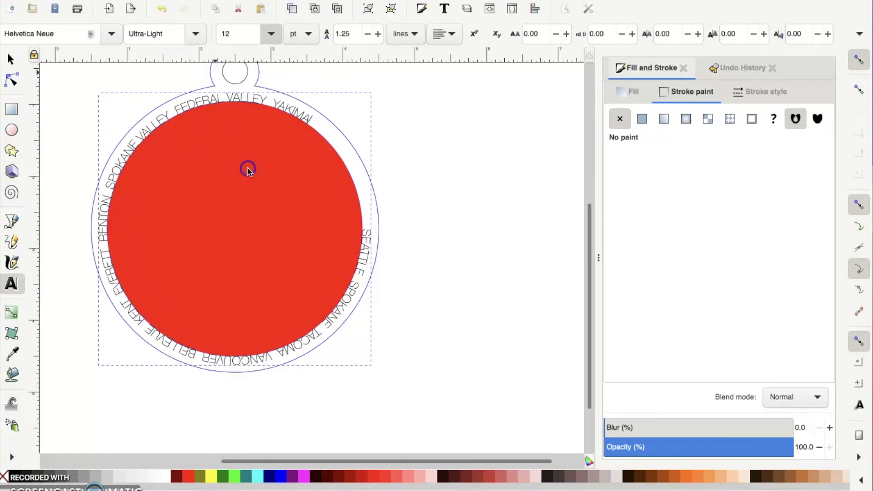
left_click(271, 34)
left_click(242, 156)
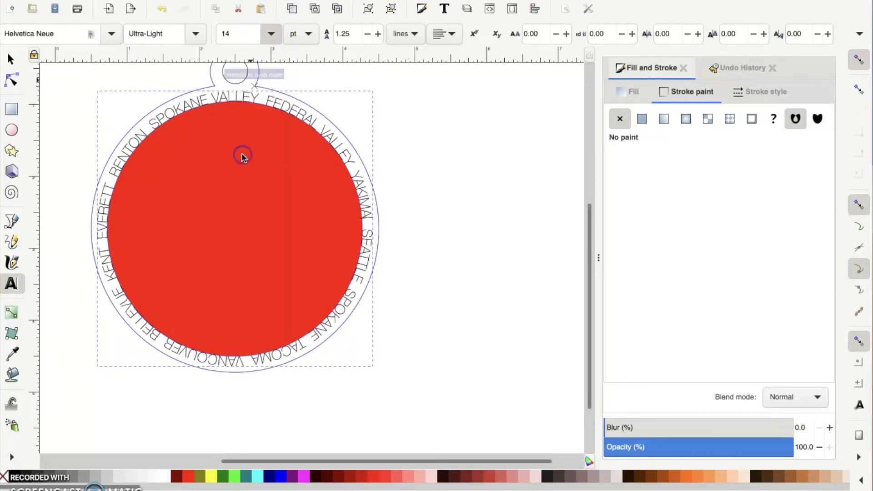
left_click(271, 33)
left_click(236, 170)
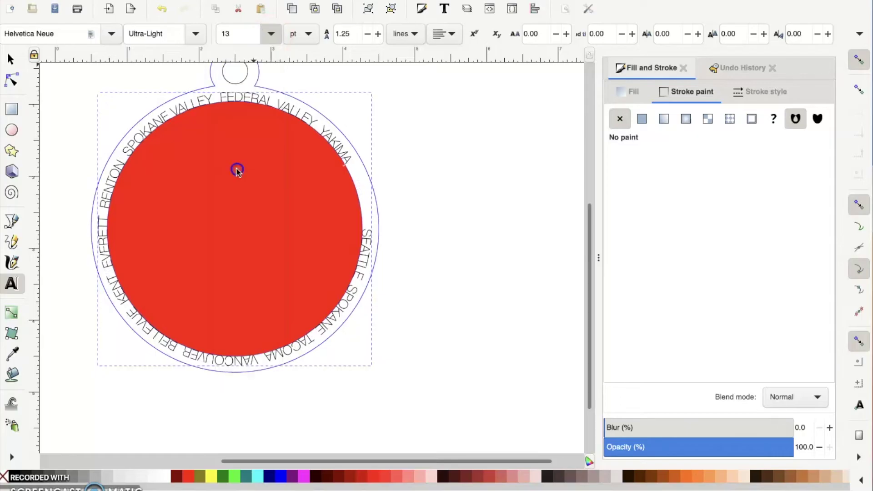
left_click(374, 226)
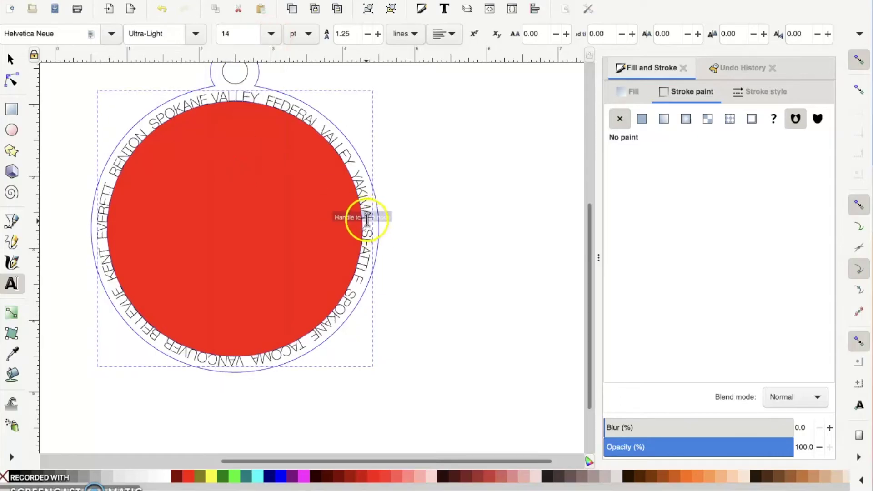
left_click(273, 35)
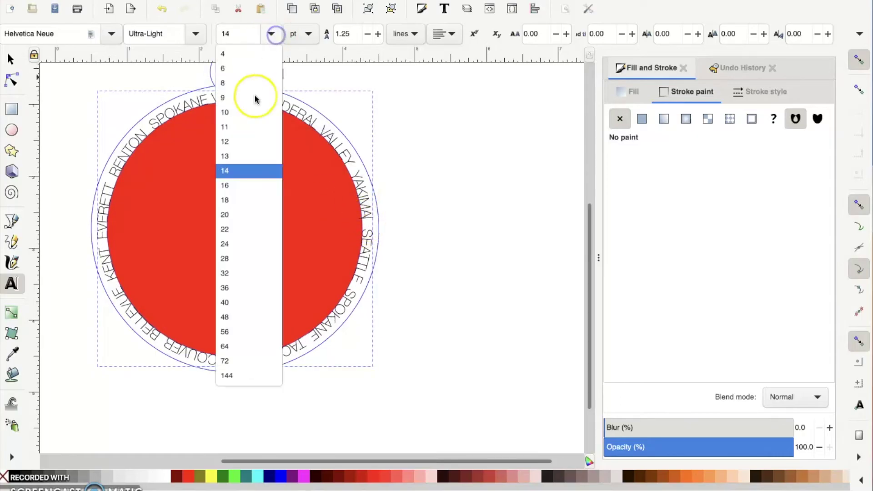
left_click(254, 156)
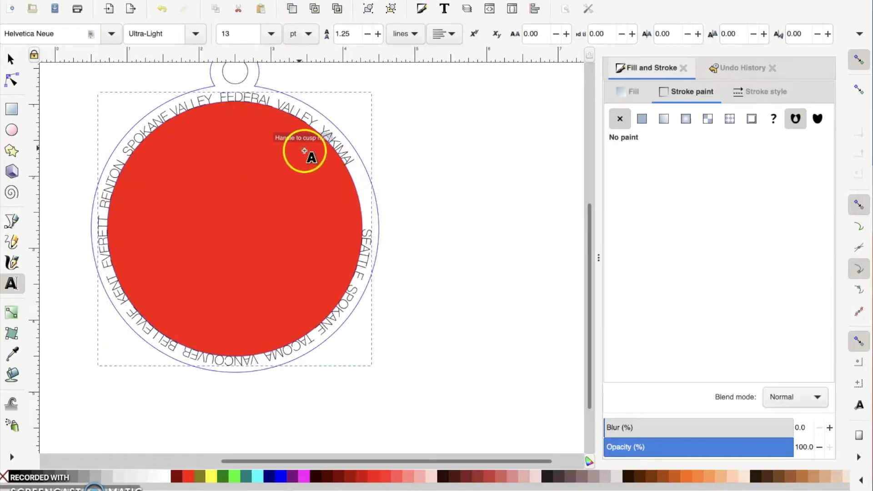
- Select all of the city names text on the ring and set its letter spacing to 0.50 px
left_click(367, 233)
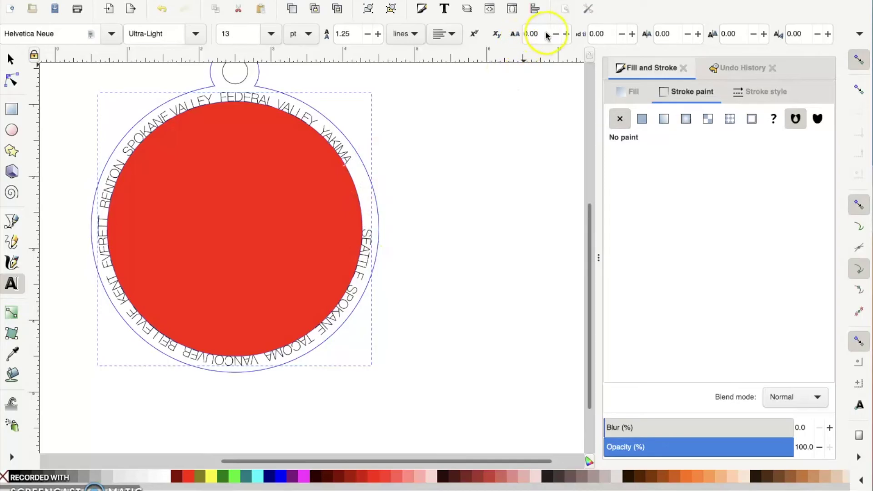
left_click_drag(349, 160, 367, 225)
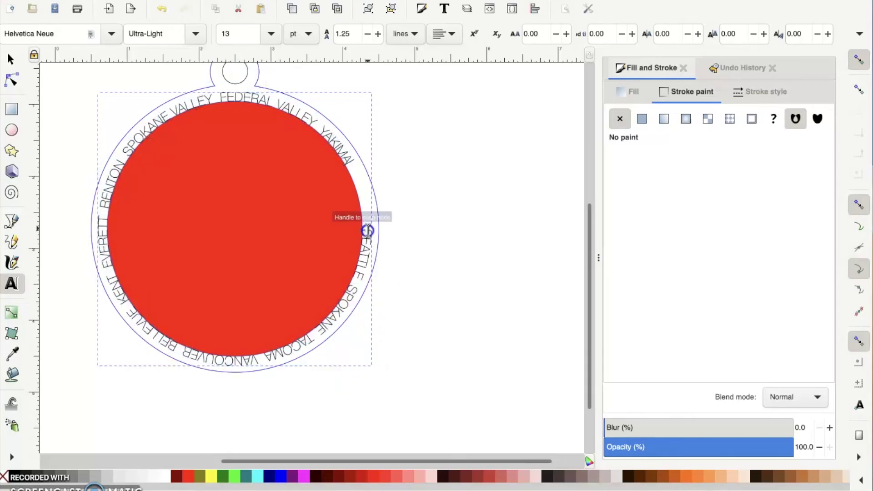
key("ctrl+a")
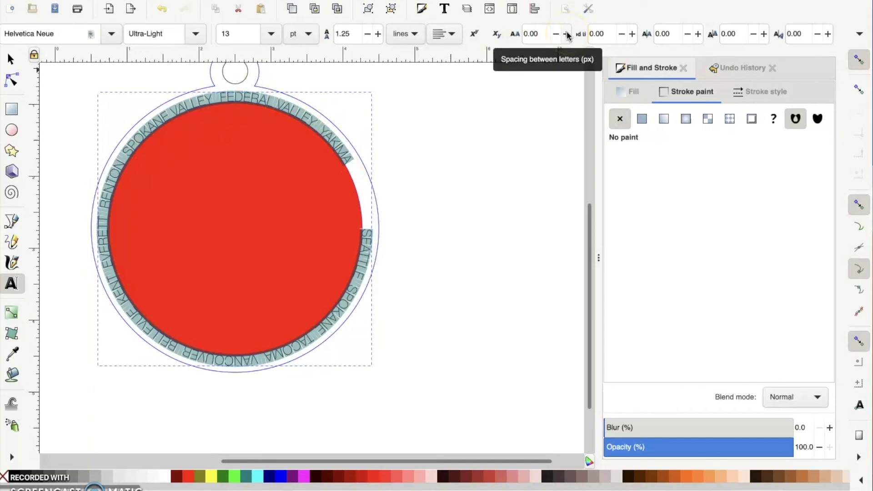
left_click(536, 33)
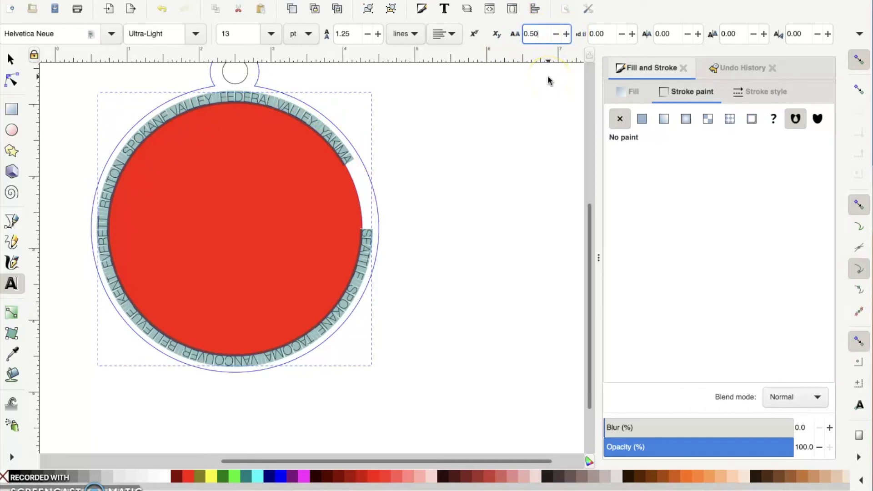
key("Tab")
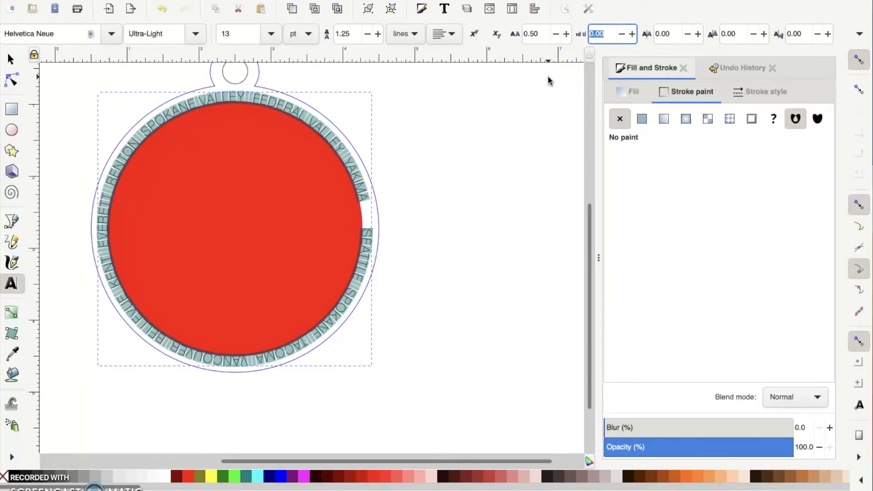
- Fine-tune the selected ring text's letter spacing to 0.74 px to nearly close the gap between YAKIMA and SEATTLE
left_click(568, 34)
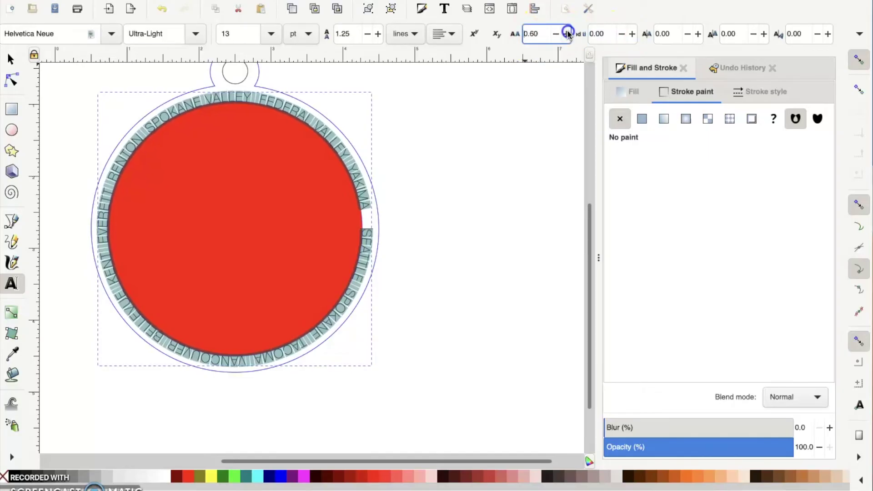
left_click(569, 34)
left_click(569, 33)
left_click(569, 34)
left_click(569, 34)
left_click(569, 34)
left_click(569, 34)
left_click(569, 34)
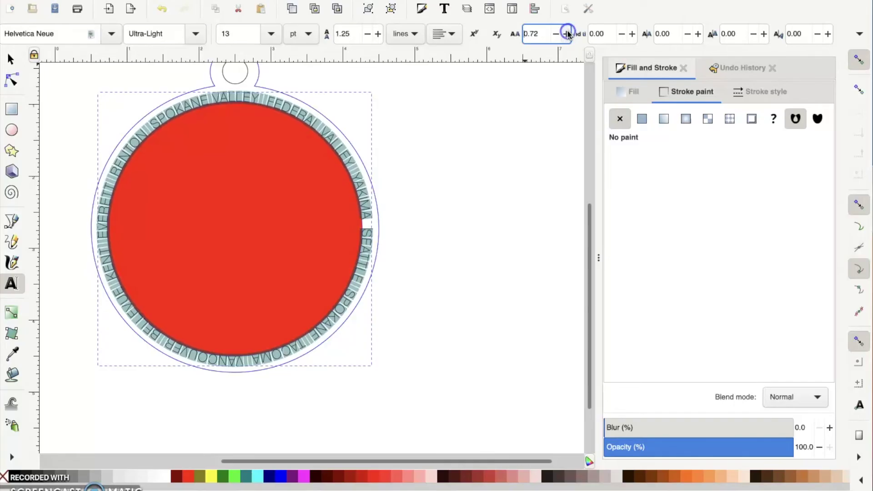
left_click(569, 34)
left_click(569, 34)
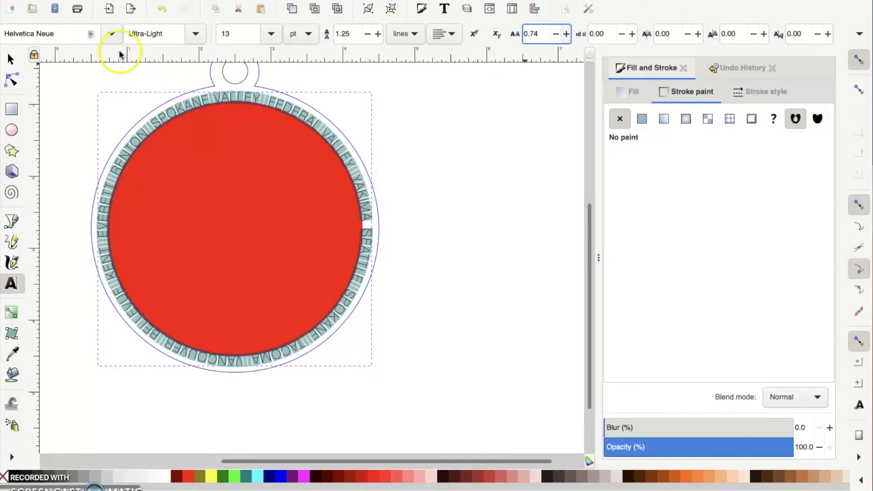
left_click(568, 34)
left_click(531, 33)
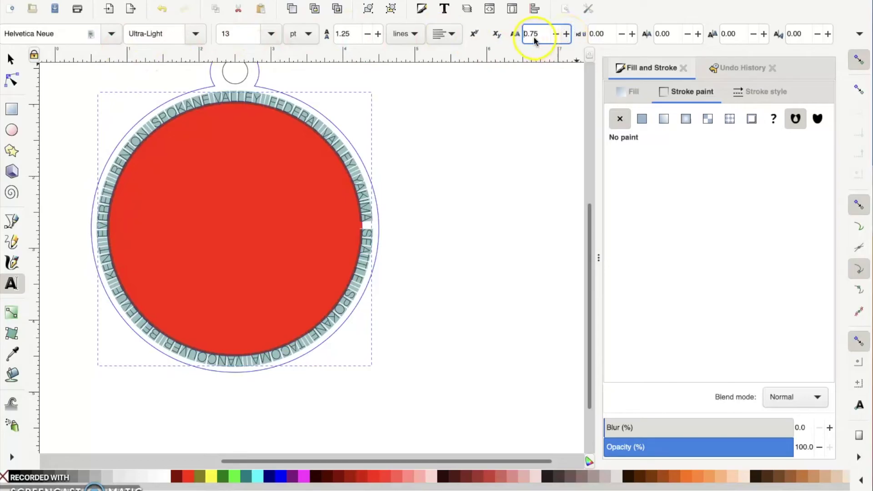
left_click(555, 35)
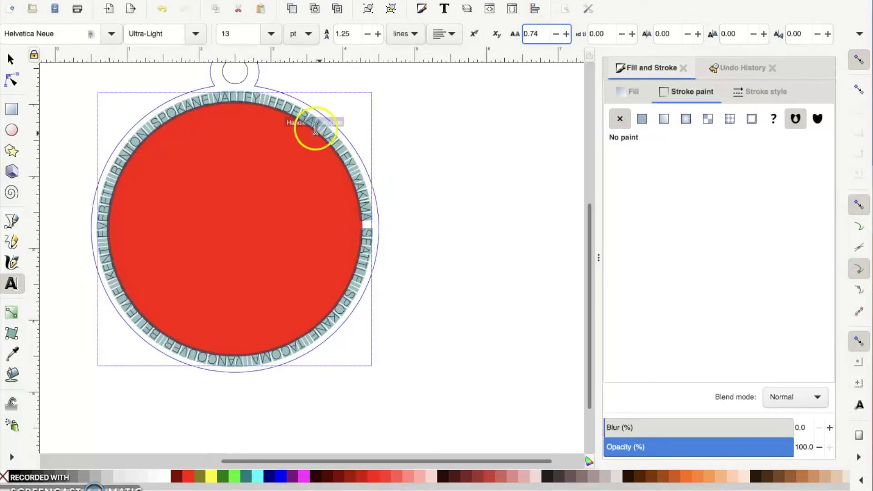
- Try enlarging the ring text from one corner and revert the scaling through the undo history
left_click(14, 61)
left_click(253, 180)
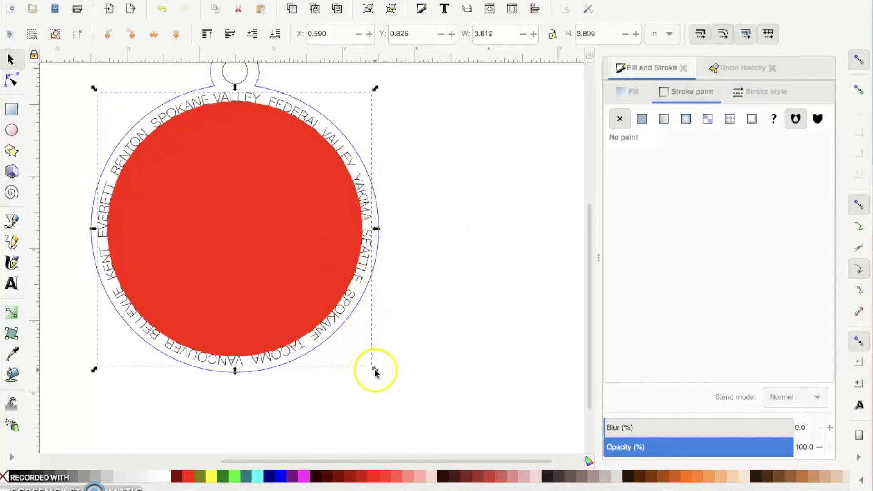
left_click_drag(376, 371, 380, 374)
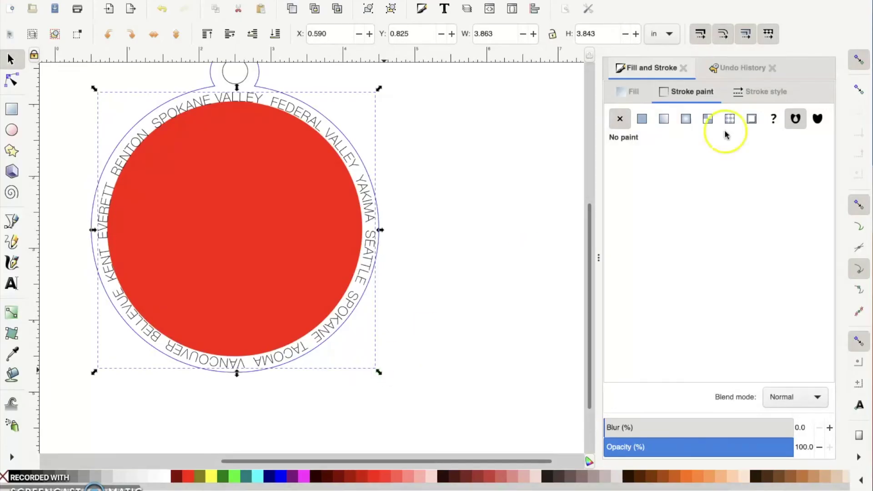
left_click(744, 68)
left_click(661, 220)
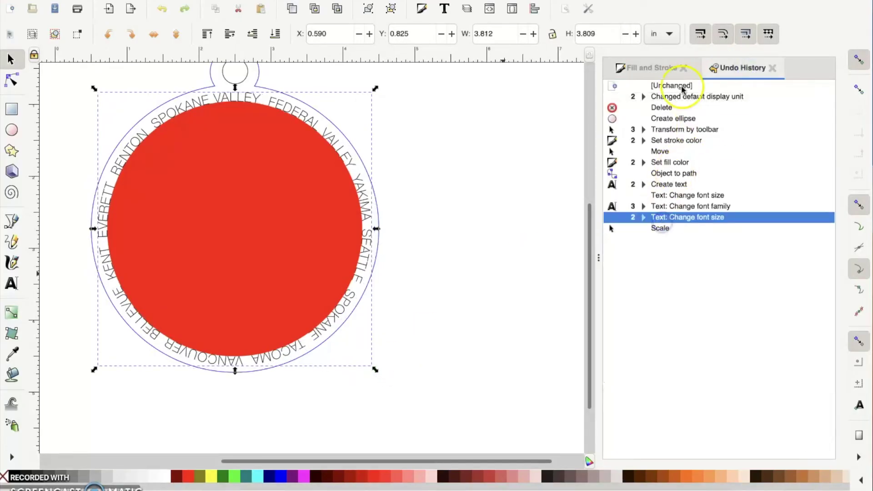
- Enlarge the ring text about its centre to about 3.85 by 3.88 in, clear of the red circle's edge
left_click(663, 69)
left_click(375, 372)
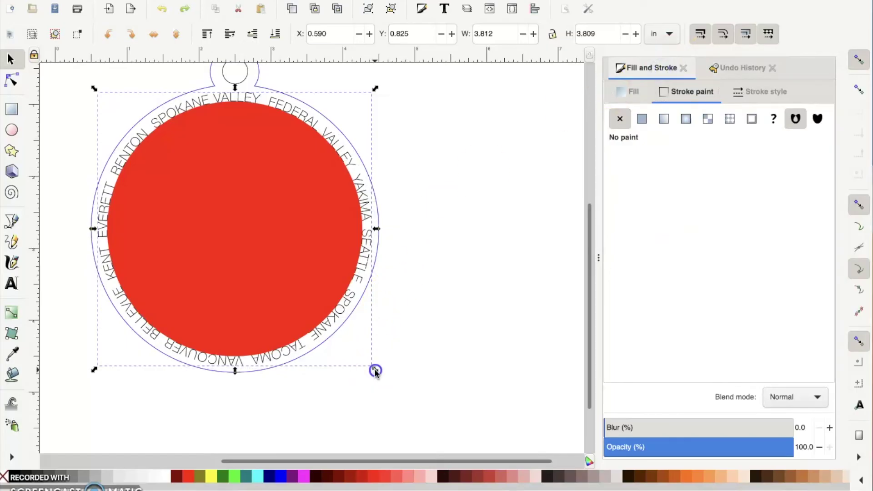
left_click_drag(376, 373, 377, 374)
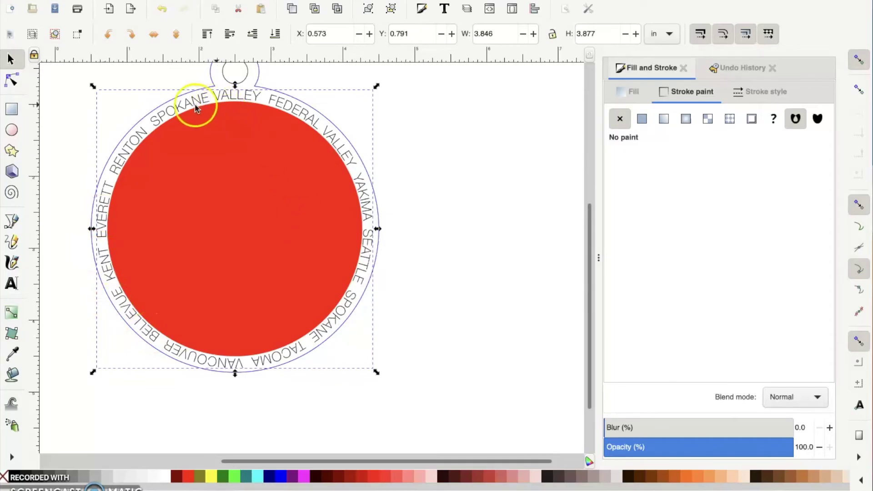
- Show the undo history and undo the last move and the Object to Path conversion
left_click(472, 237)
key("ctrl+shift+h")
key("ctrl+z")
key("ctrl+z")
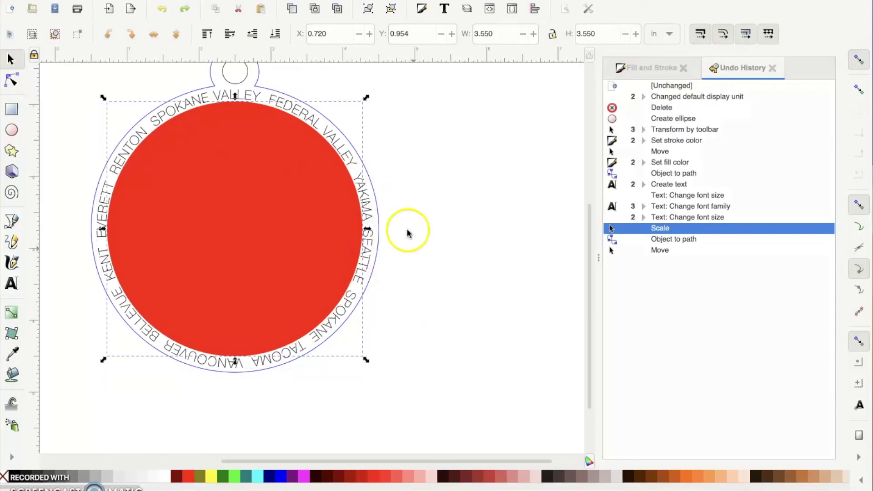
- Select only the ring of city names and convert it to outlines with Object to Path
left_click(408, 232)
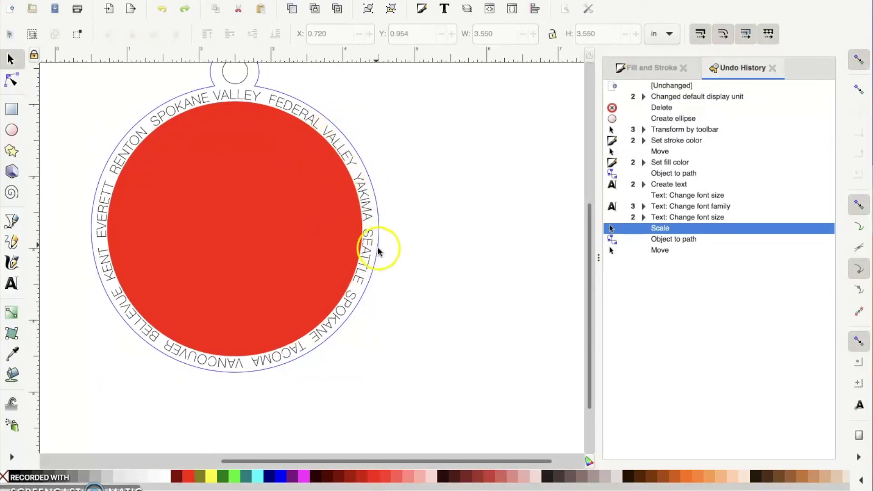
left_click(313, 123)
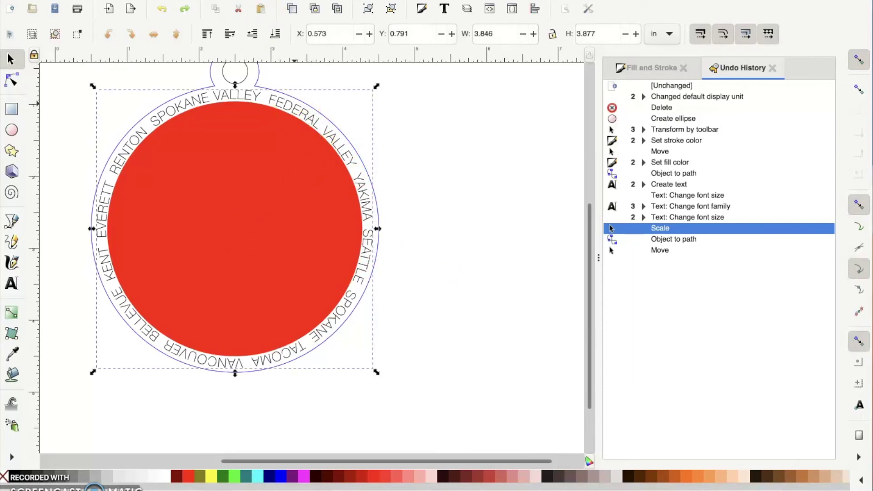
left_click(234, 0)
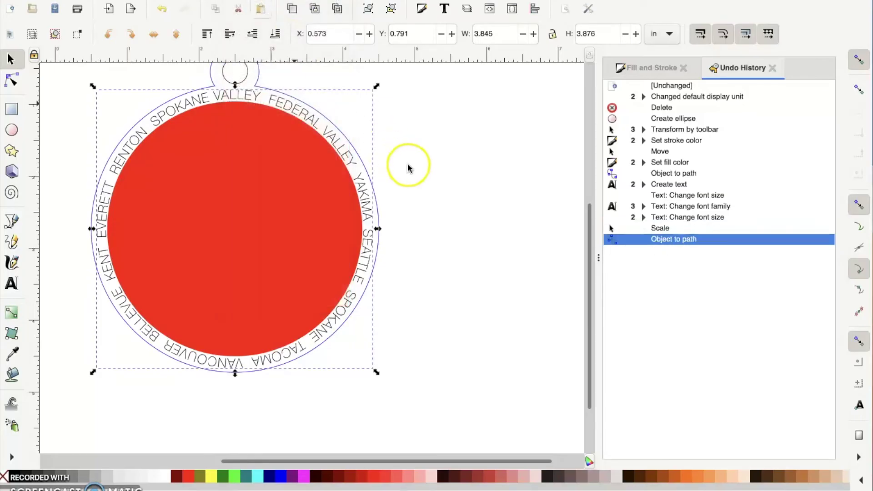
- Delete the solid red circle covering the ornament and fill the ring of city names with red
left_click(257, 193)
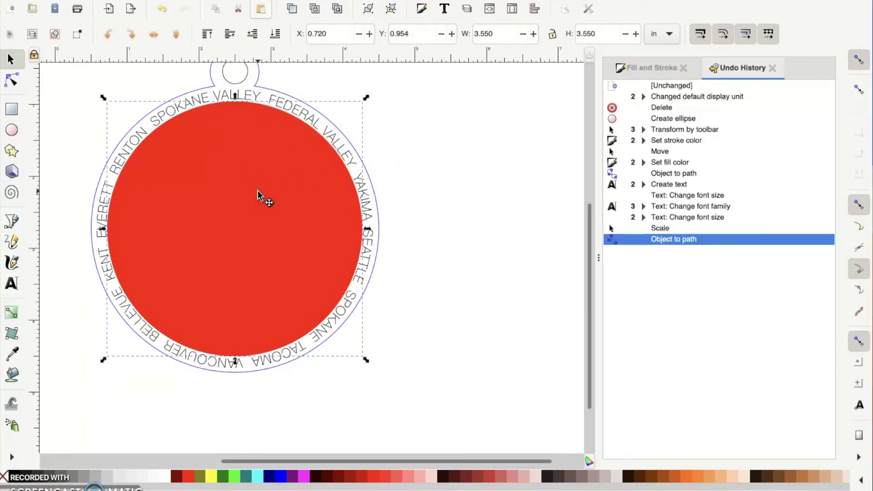
key("Delete")
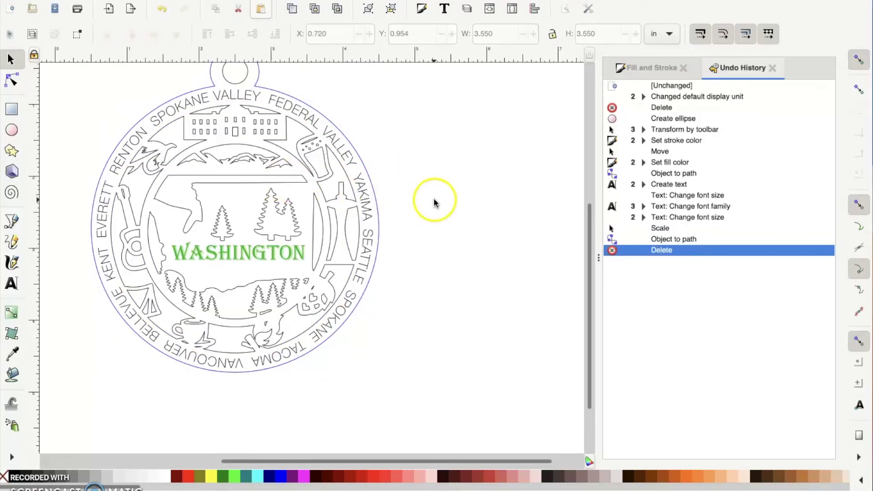
left_click(339, 147)
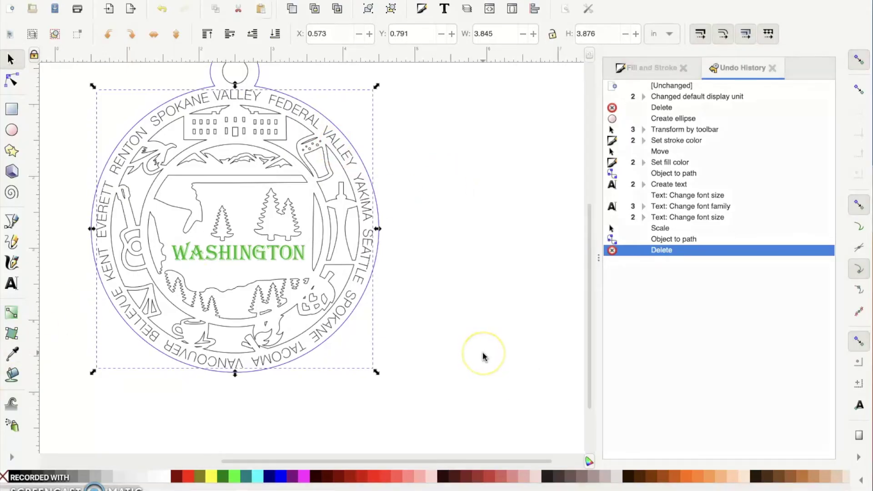
left_click(368, 256)
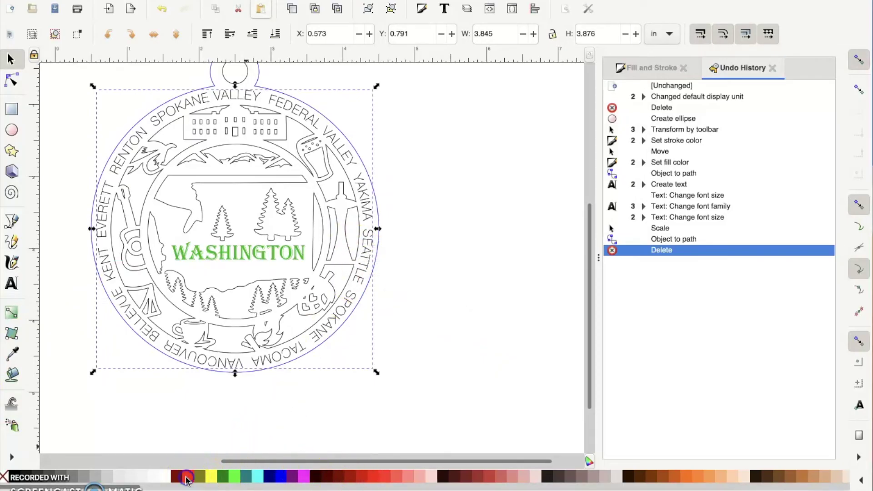
left_click(187, 477)
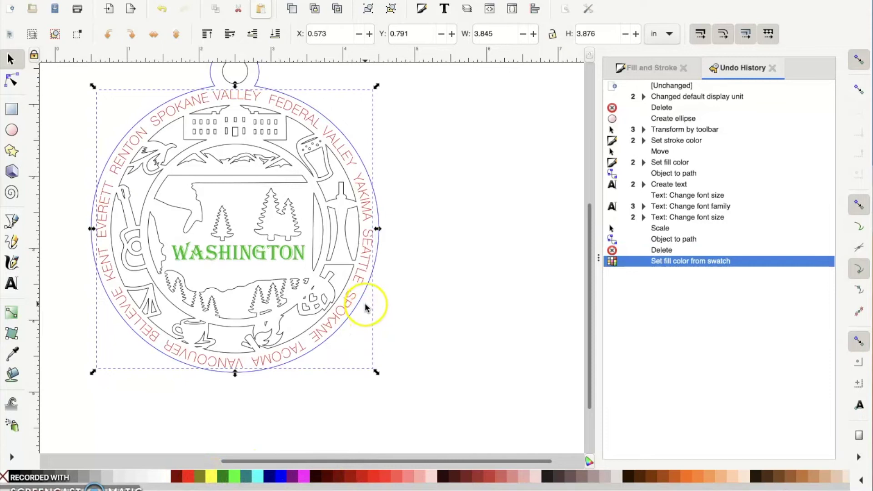
left_click(470, 299)
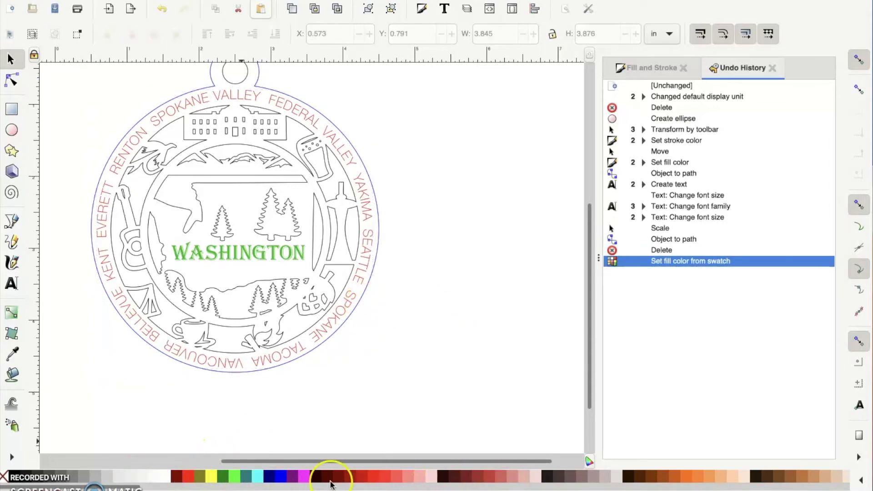
left_click(448, 293)
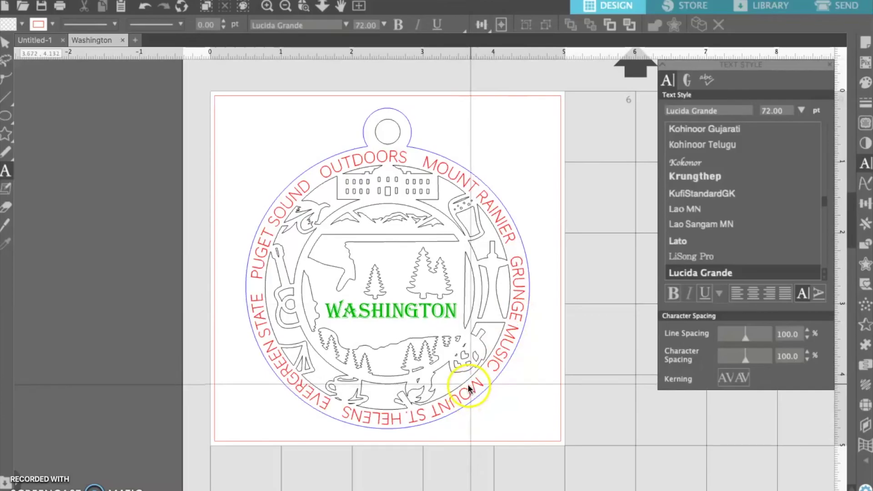
- In Silhouette Studio's Washington document, select the ornament's red ring text starting with OUTDOORS and delete it
left_click(4, 42)
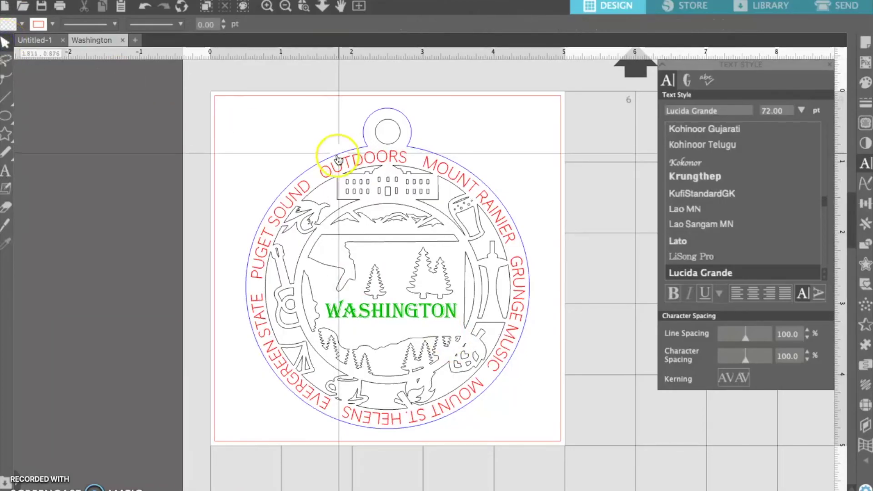
left_click(467, 186)
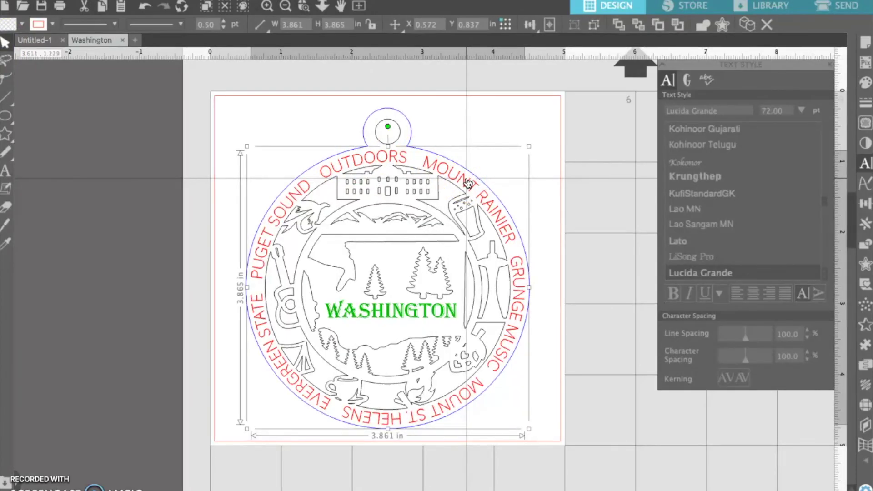
key("Delete")
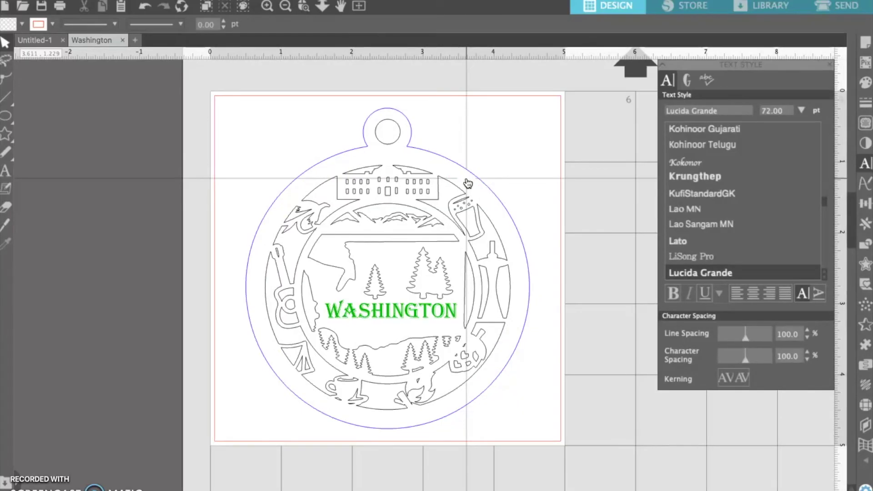
- Draw a perfect circle about 3.56 in across with the Ellipse tool, starting near the page's upper-left corner
left_click(6, 115)
left_click(4, 118)
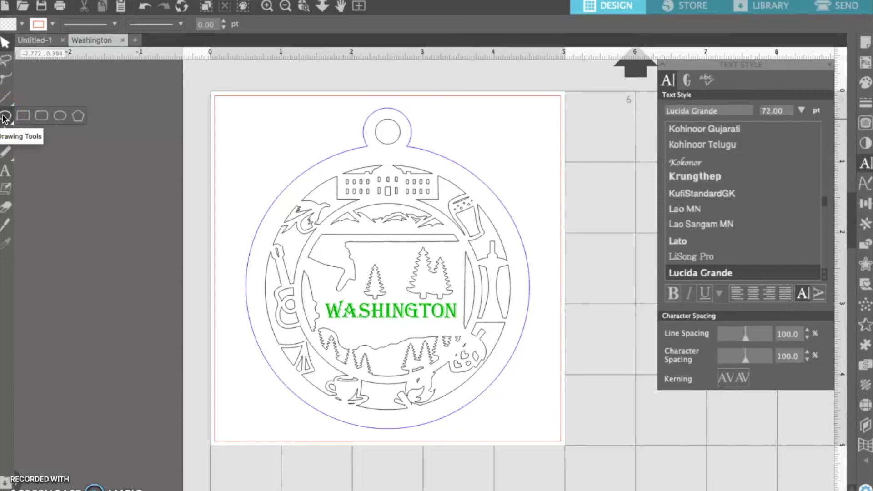
left_click(4, 119)
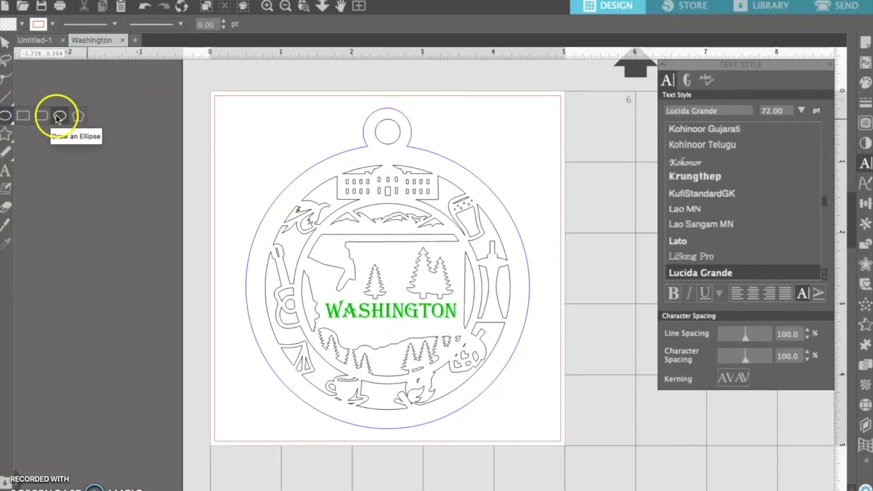
left_click(2, 119)
left_click(60, 116)
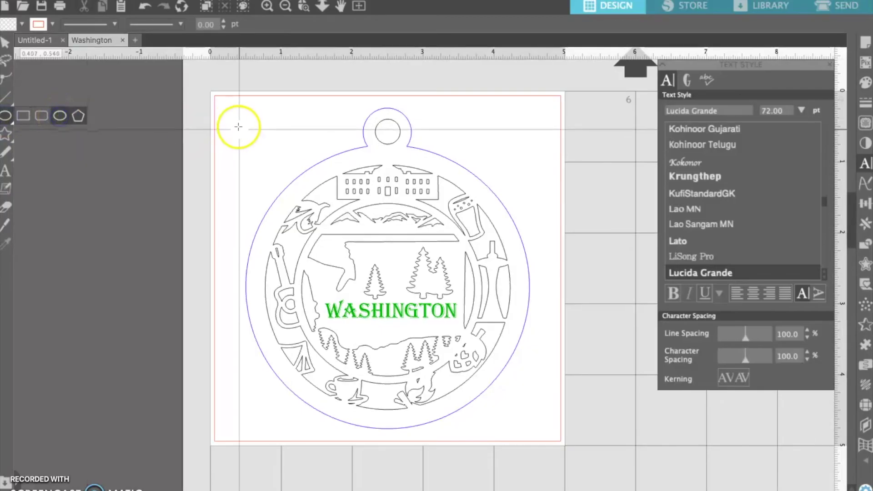
left_click_drag(221, 109, 288, 162)
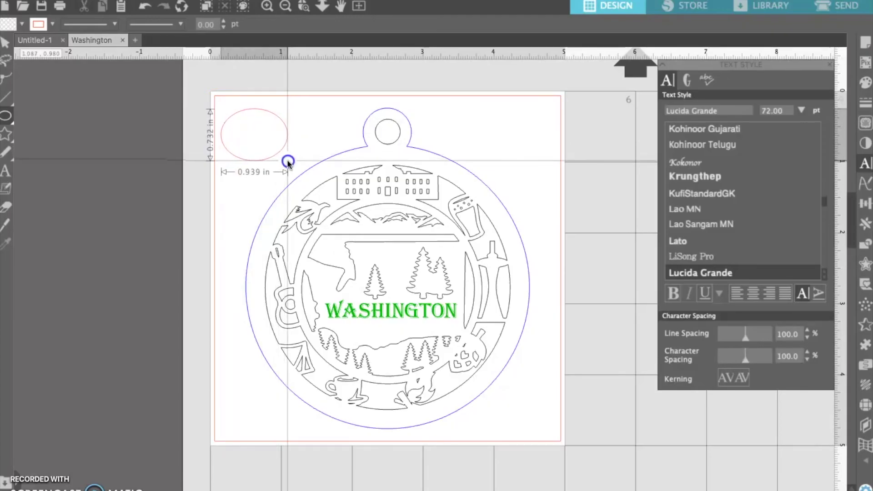
left_click_drag(288, 162, 513, 322)
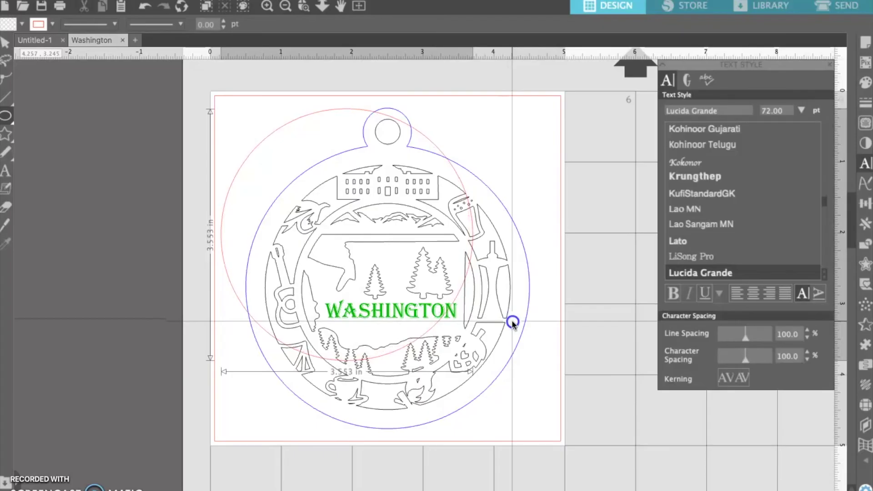
left_click_drag(513, 323, 511, 324)
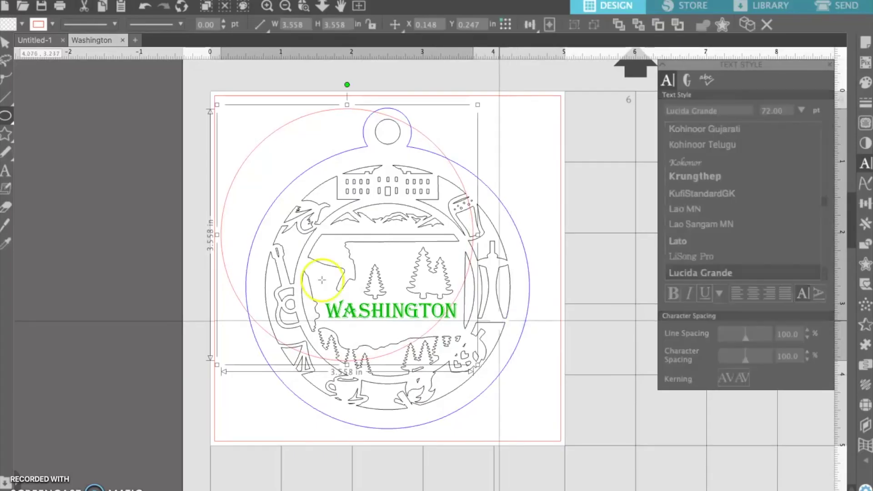
- Move the new circle so it is centred around the ornament's illustrations, inside the blue outline, and deselect it
left_click(5, 43)
left_click_drag(262, 140, 305, 191)
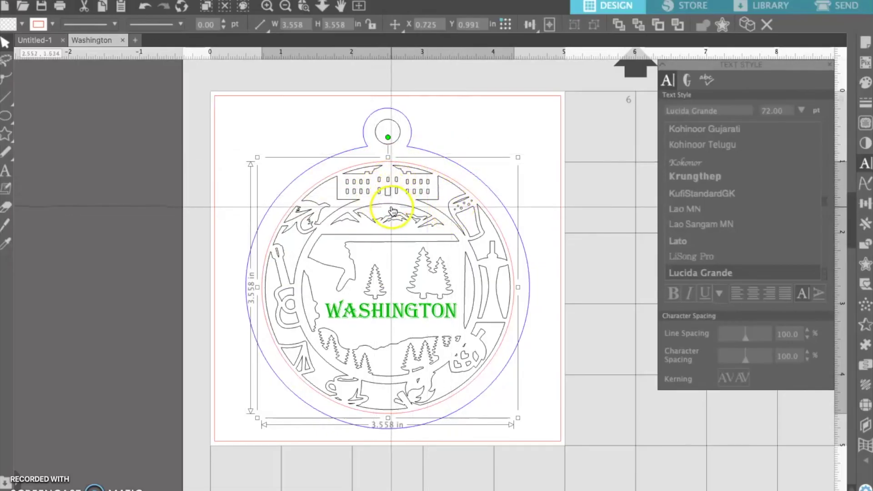
left_click(146, 146)
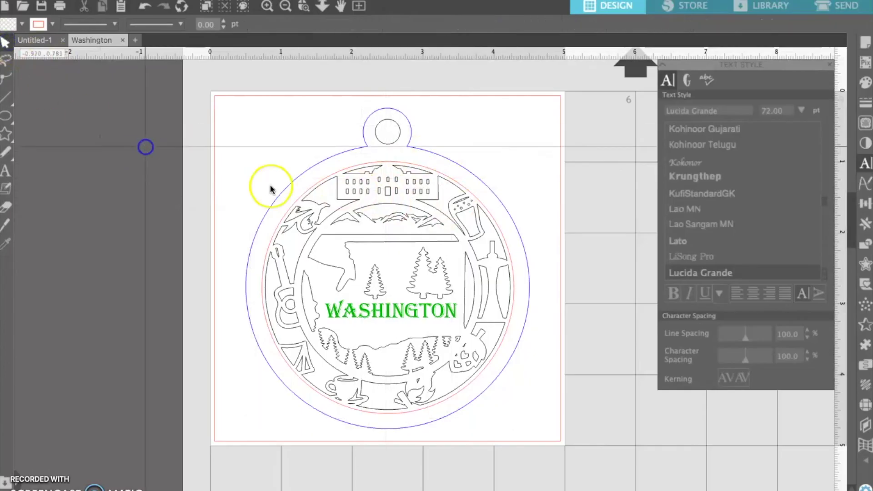
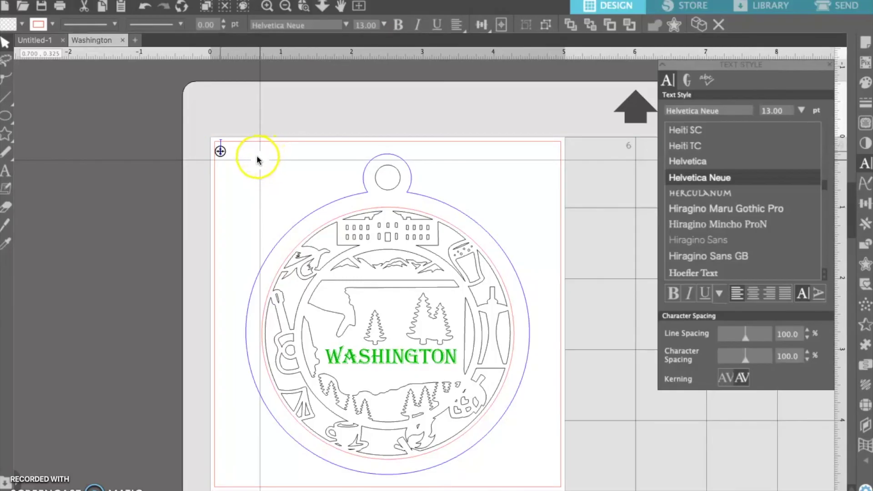
- Paste the city names from SEATTLE to YAKIMA into the text object and select the space between SEATTLE and SPOKANE
key("super+v")
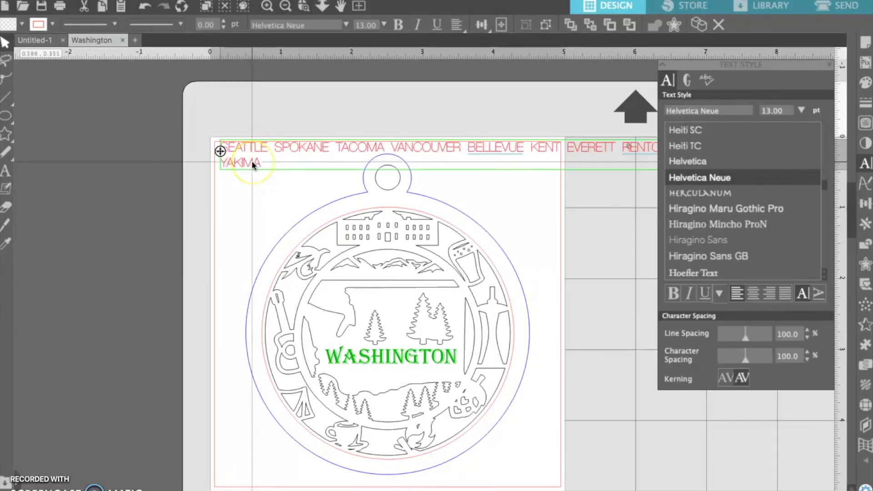
left_click(259, 161)
left_click(272, 147)
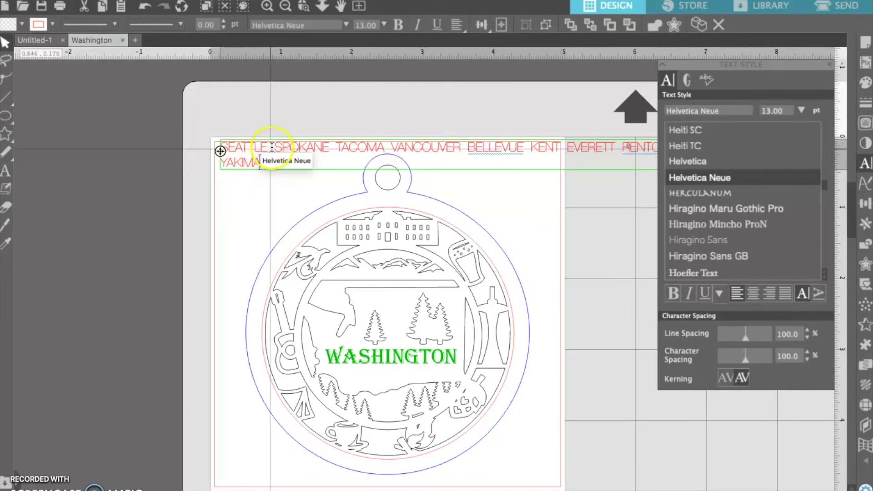
left_click(268, 147)
left_click(268, 147)
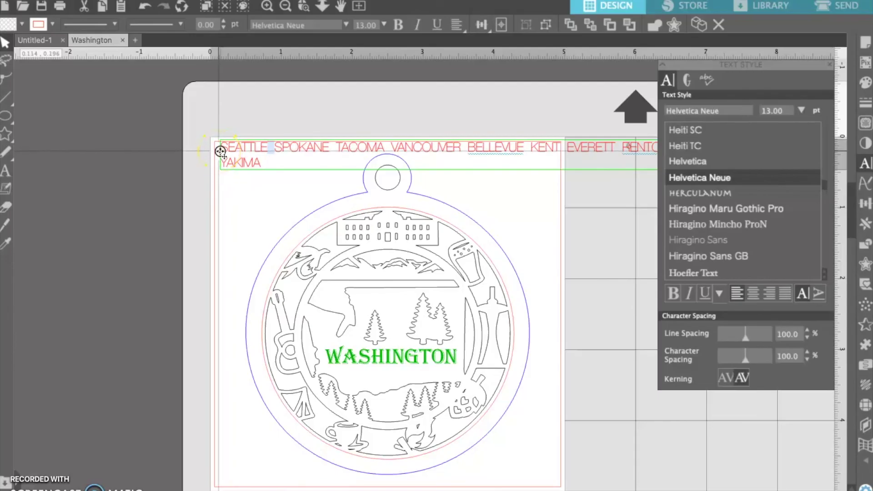
- Wrap the city names around the outside of the circle and set all of the ring text to 14 pt
left_click_drag(221, 152, 325, 224)
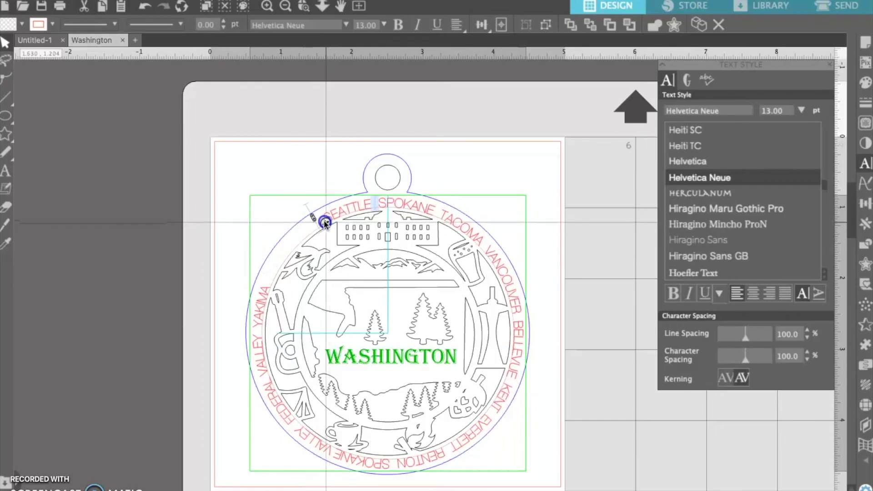
left_click_drag(325, 222, 326, 222)
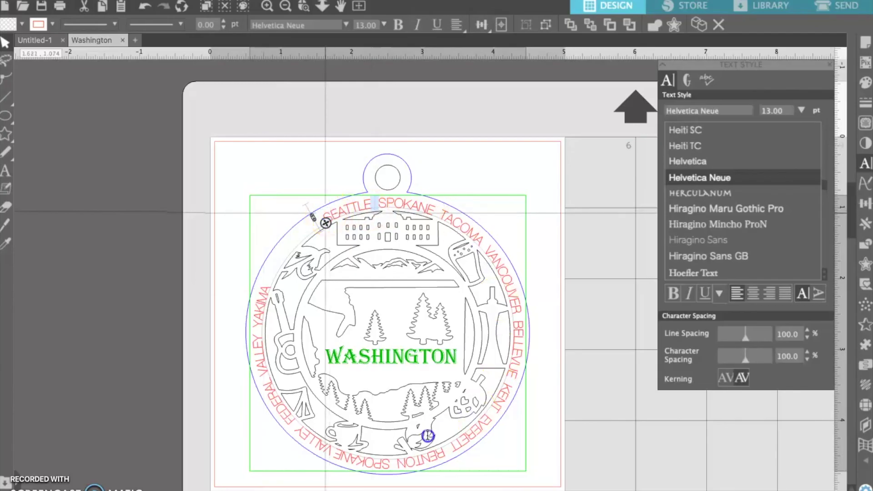
left_click(266, 286)
left_click(785, 110)
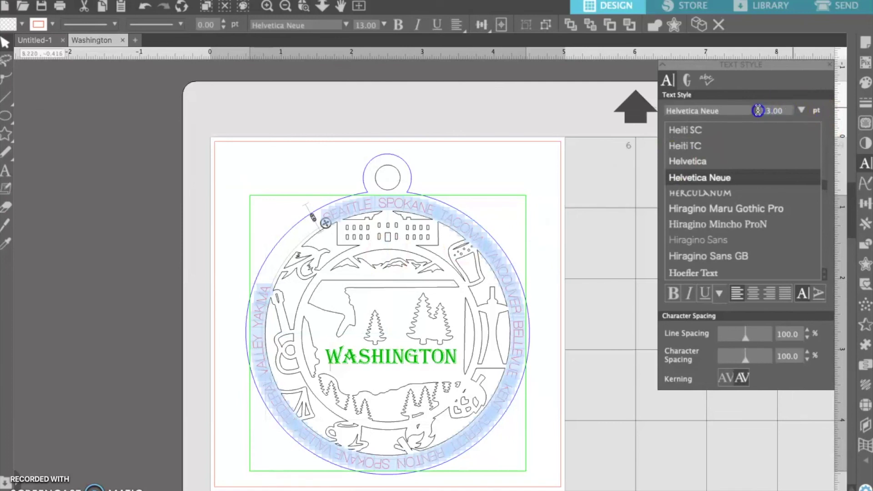
left_click_drag(780, 110, 757, 107)
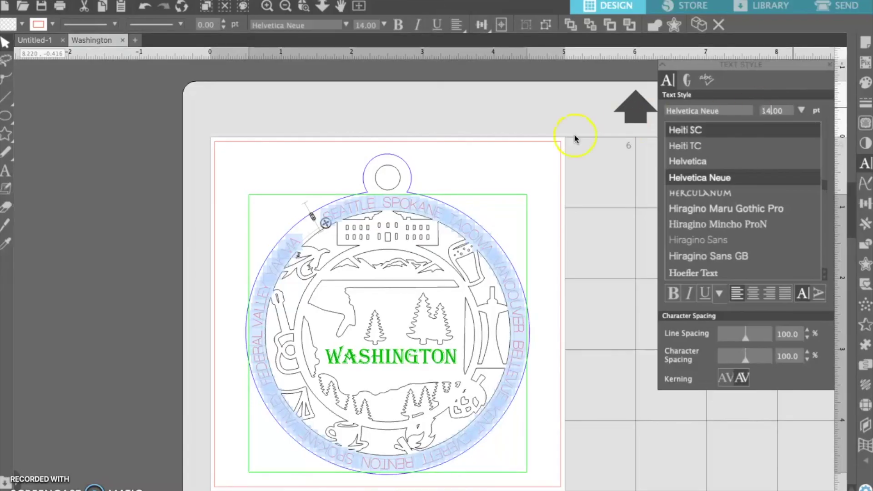
left_click_drag(333, 213, 302, 234)
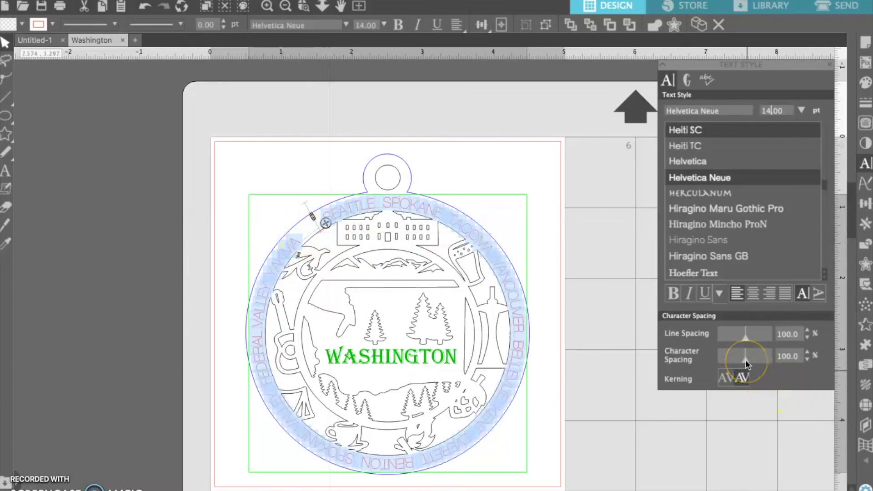
- Try a character spacing of 104% on the ring text and restore it to 100%
left_click(781, 356)
double_click(774, 357)
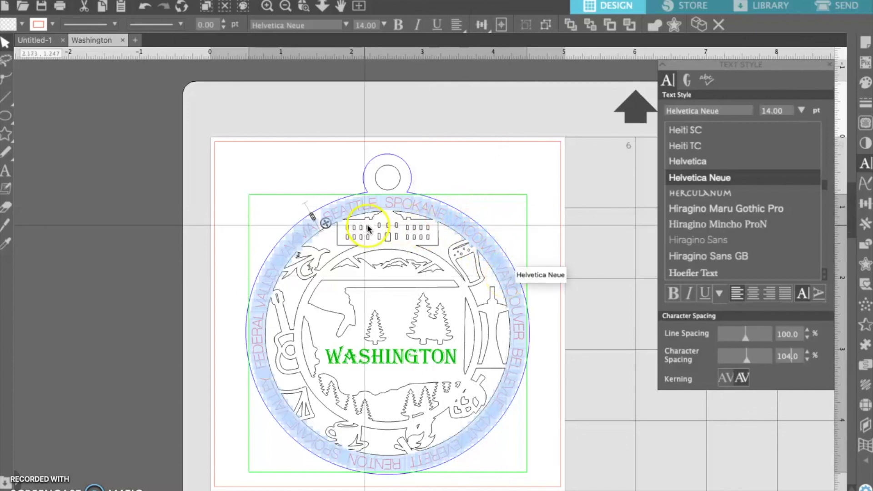
left_click(789, 358)
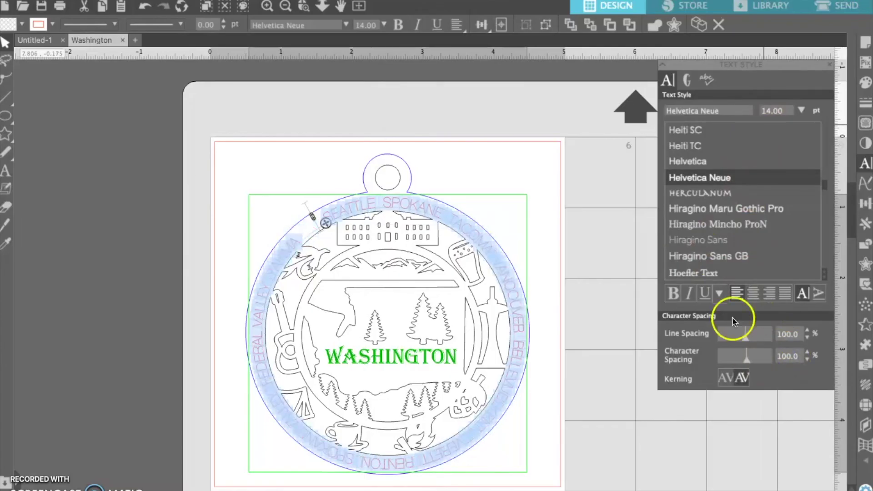
- Set the font size of the ring text to 14.30 pt and leave text editing
left_click(774, 111)
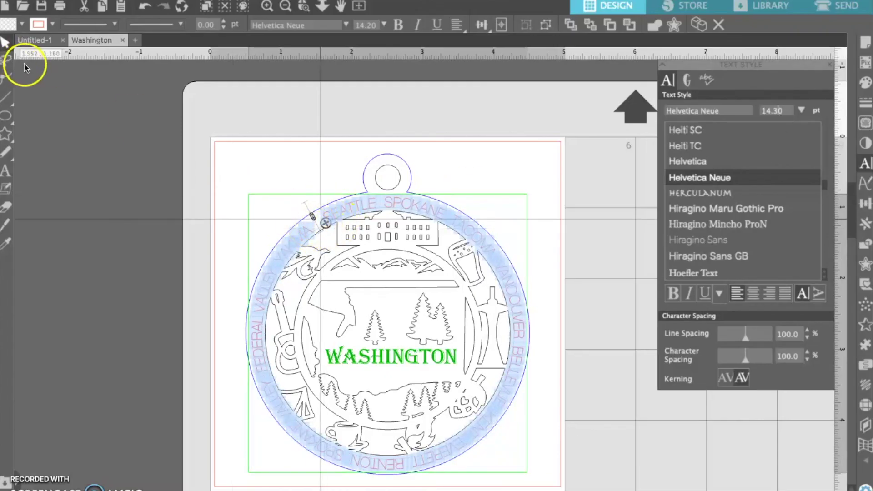
left_click(98, 152)
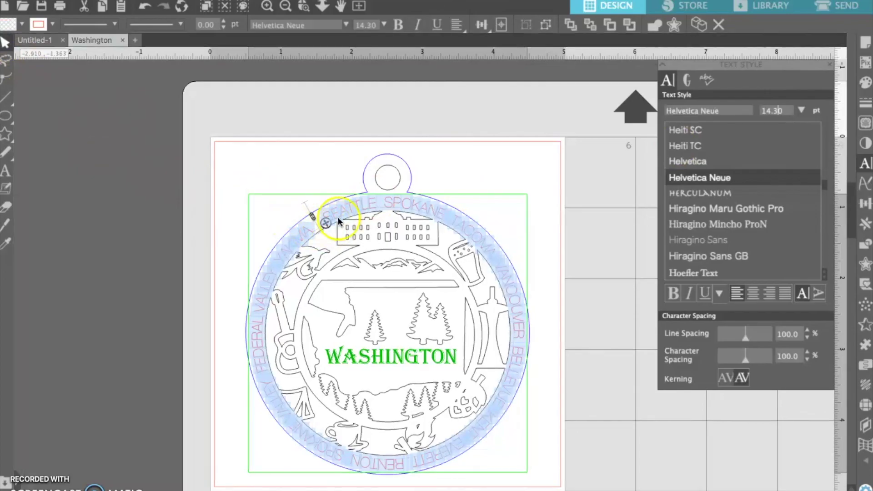
left_click(318, 200)
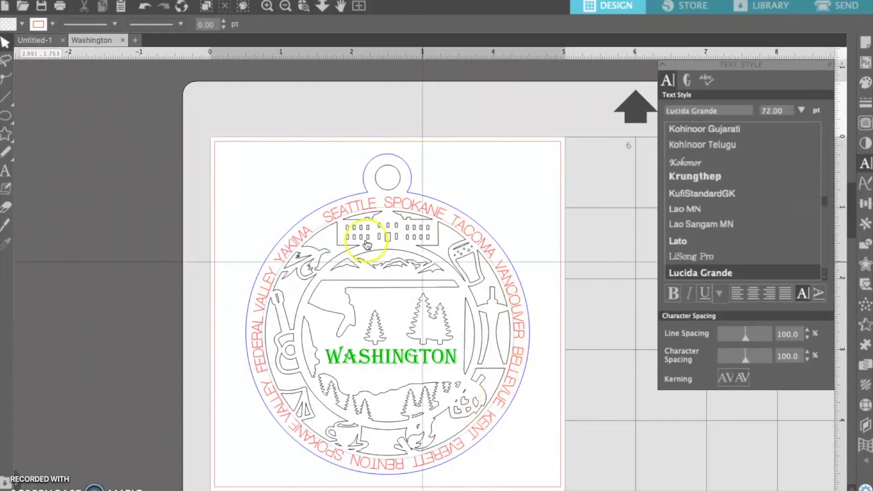
- Rotate the ring of city names counterclockwise until TACOMA sits beneath the ornament's hanging loop, and deselect it
left_click(330, 210)
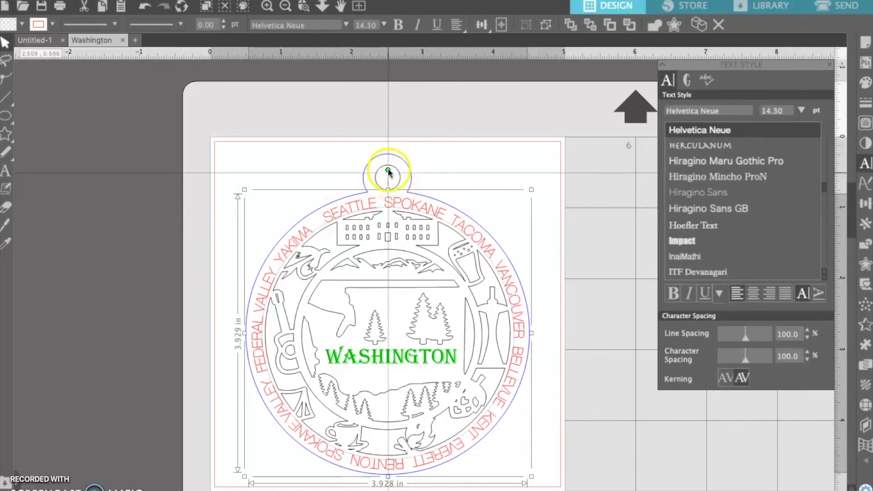
left_click_drag(386, 169, 283, 219)
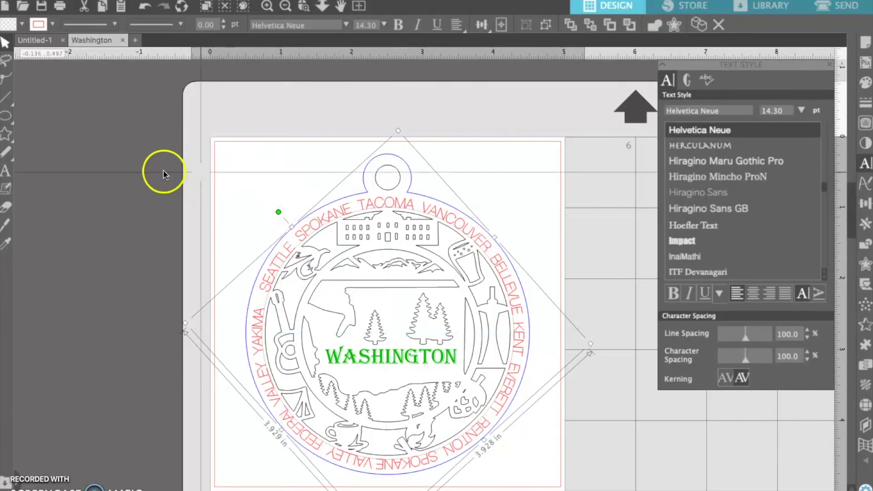
left_click(164, 172)
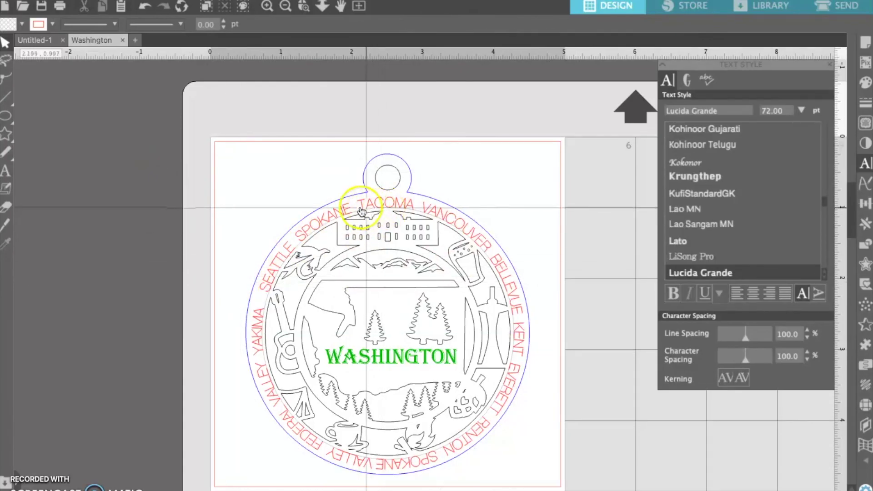
- Convert the ring of city names to a path
left_click(329, 214)
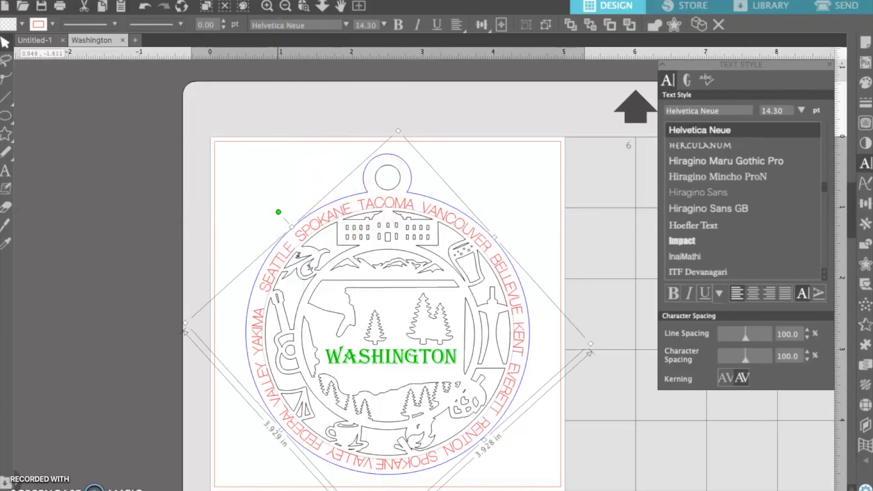
left_click(245, 0)
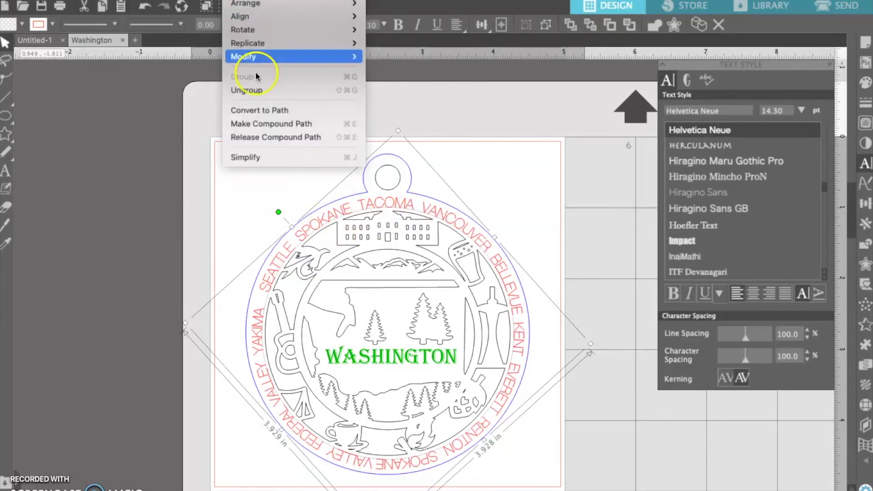
left_click(257, 110)
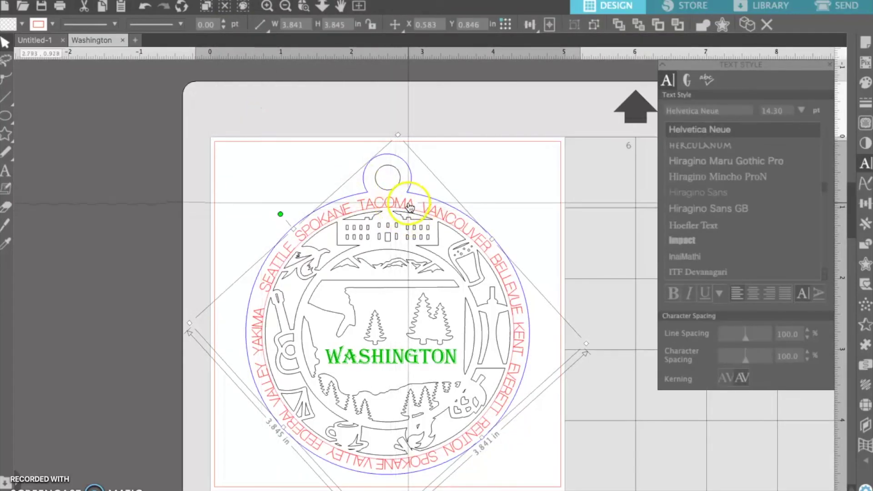
- Test the converted city names with the Text tool, and select and deselect the circle they follow
left_click(5, 171)
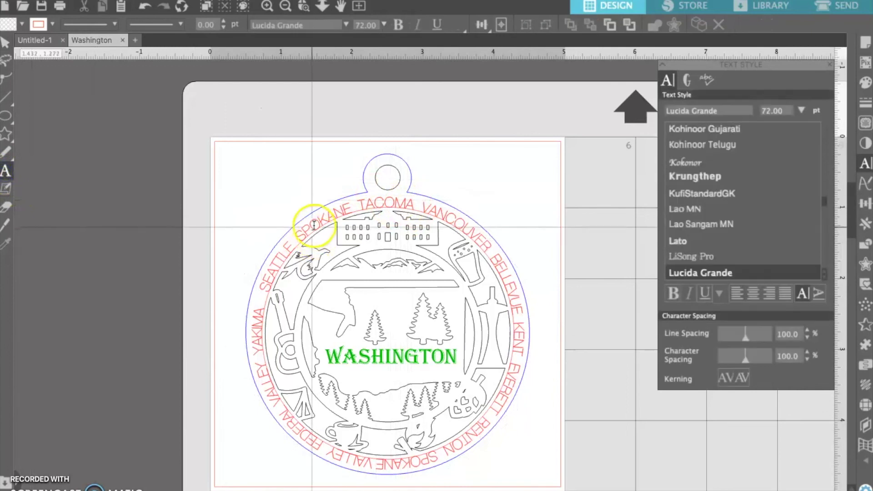
left_click(9, 43)
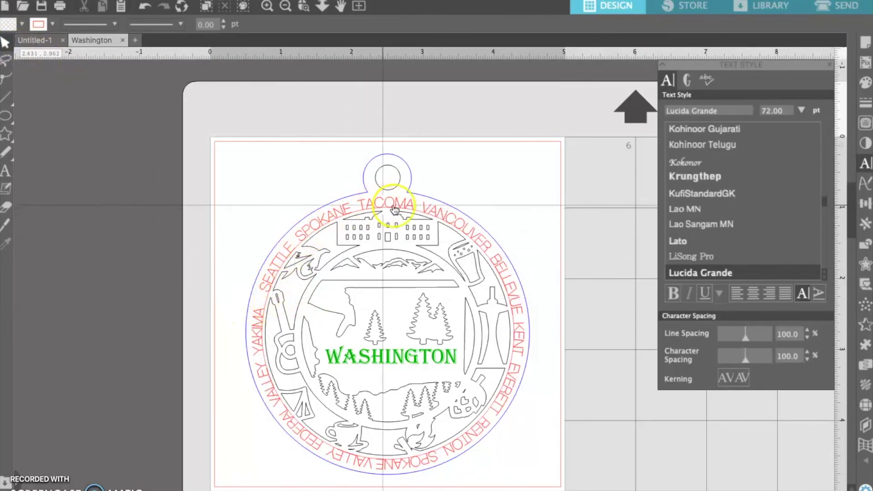
left_click(269, 304)
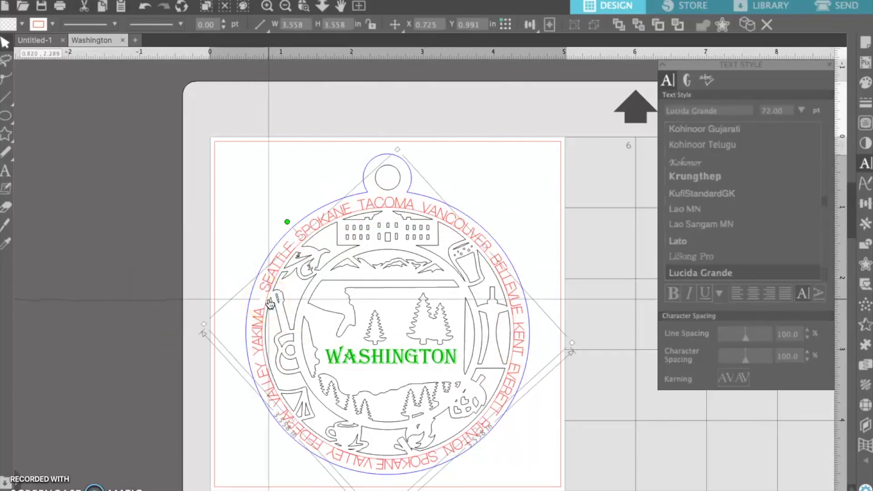
key("Escape")
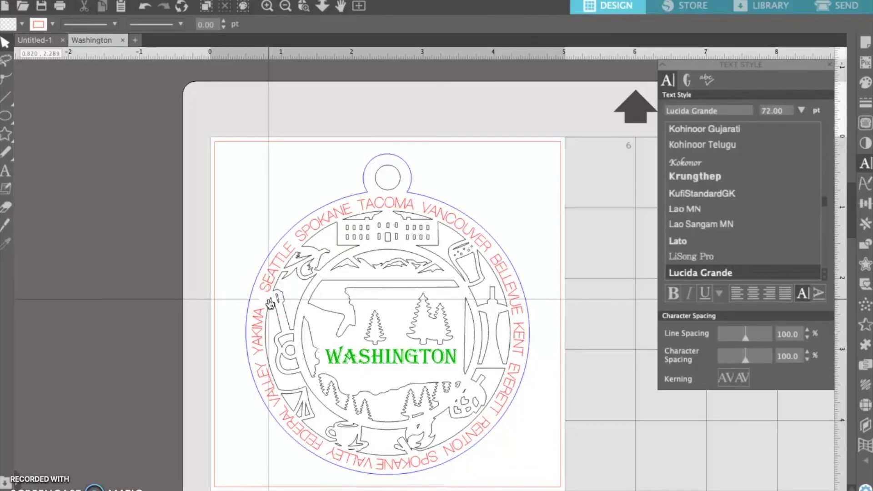
- Rotate the ring of city names clockwise until SPOKANE sits beneath the ornament's hanging loop, and deselect it
left_click(287, 247)
left_click_drag(290, 218, 325, 185)
left_click(198, 167)
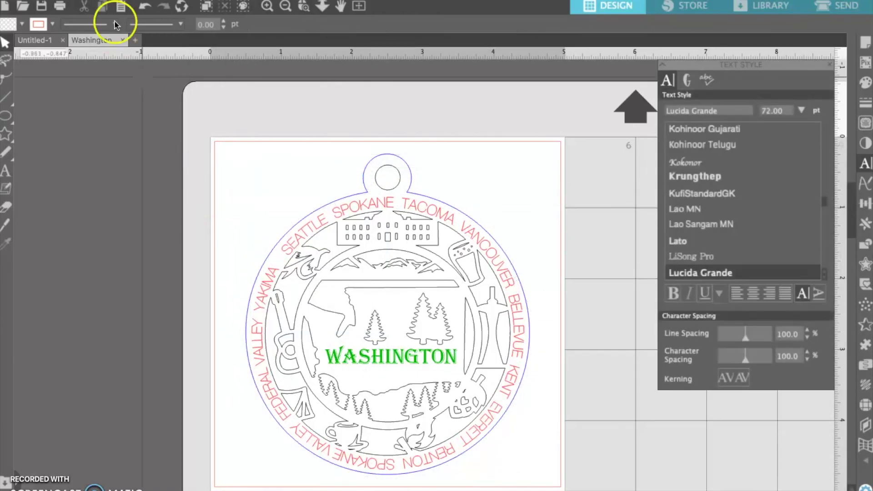